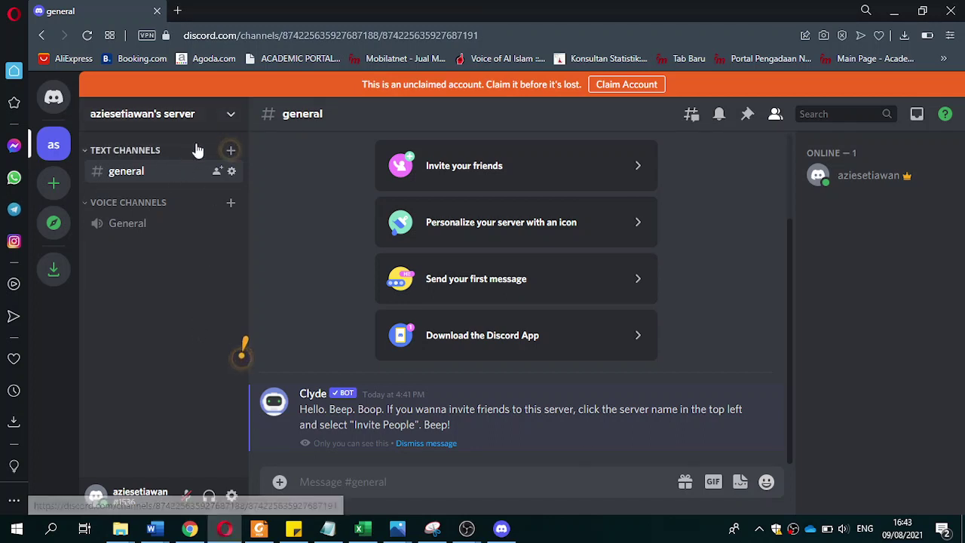
Step: Open the invitation for the server and copy its 7-day invite link
{"action": "left_click", "coordinate": [227, 123]}
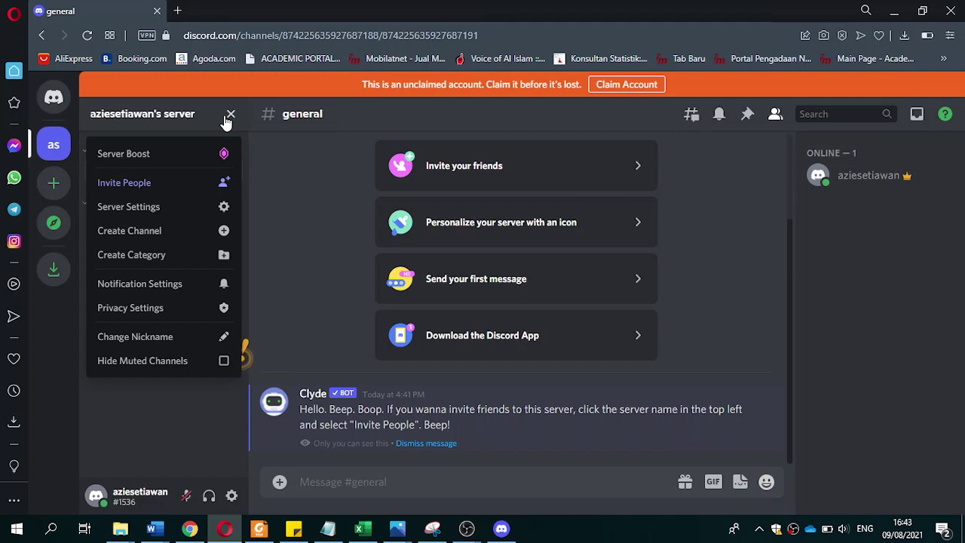
{"action": "left_click", "coordinate": [176, 189]}
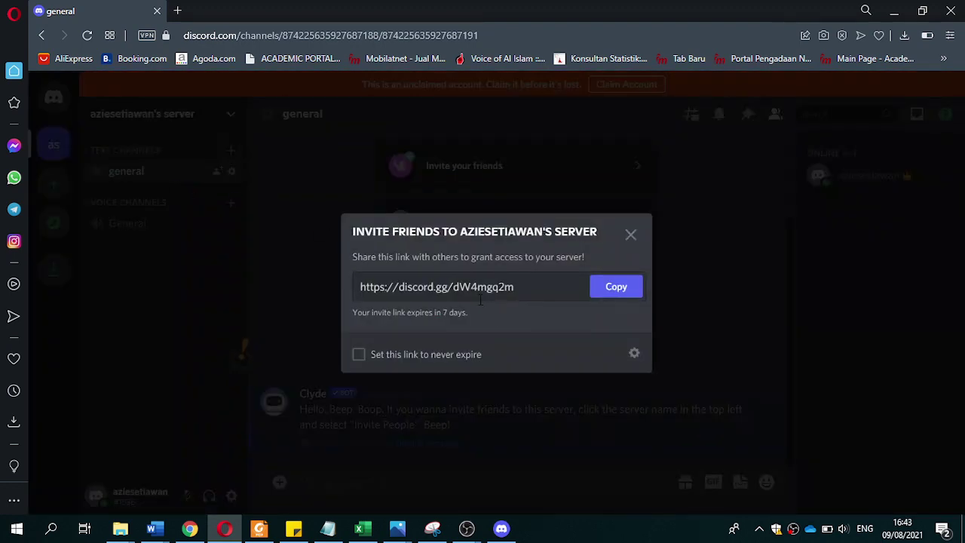
{"action": "left_click", "coordinate": [622, 292]}
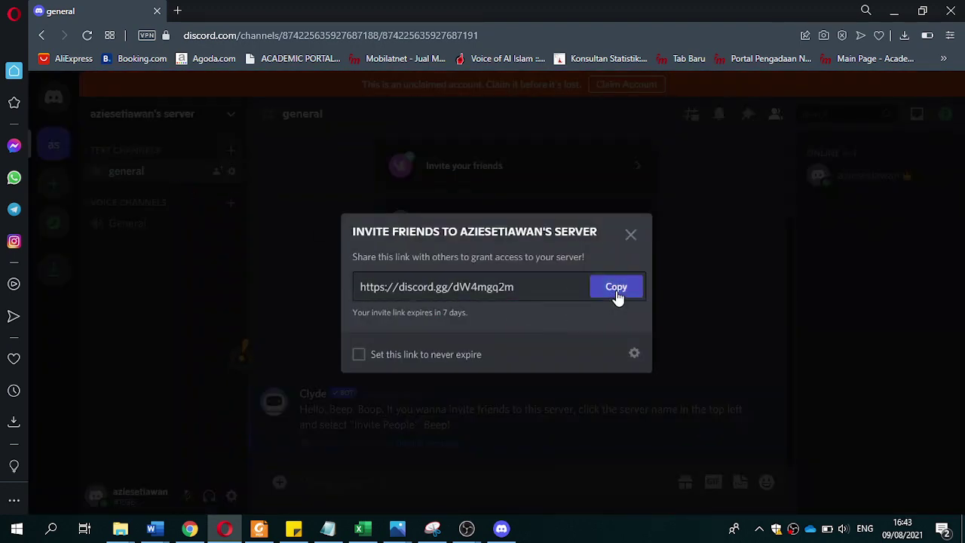
{"action": "left_click", "coordinate": [617, 296]}
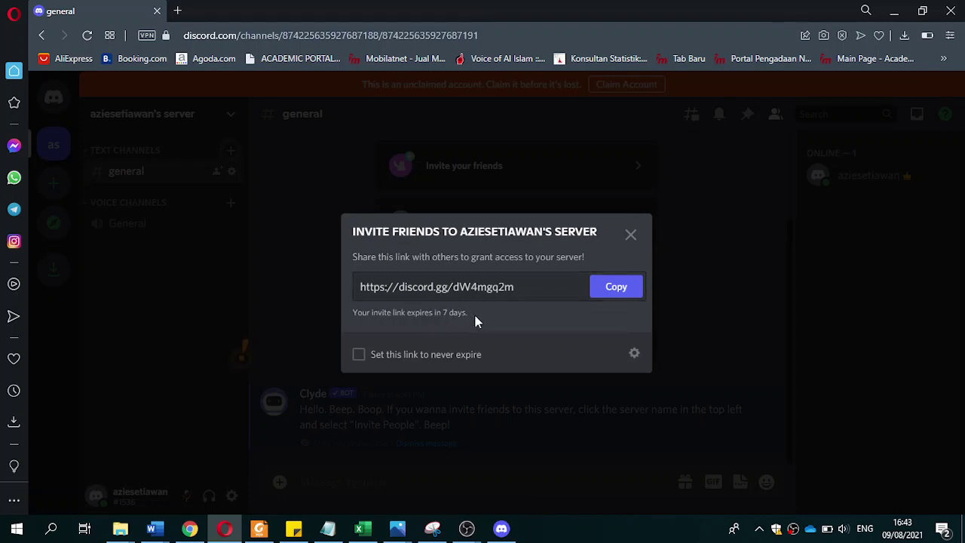
Step: Set the server's invite link to never expire, copy the new link and close the invitation
{"action": "left_click", "coordinate": [359, 354]}
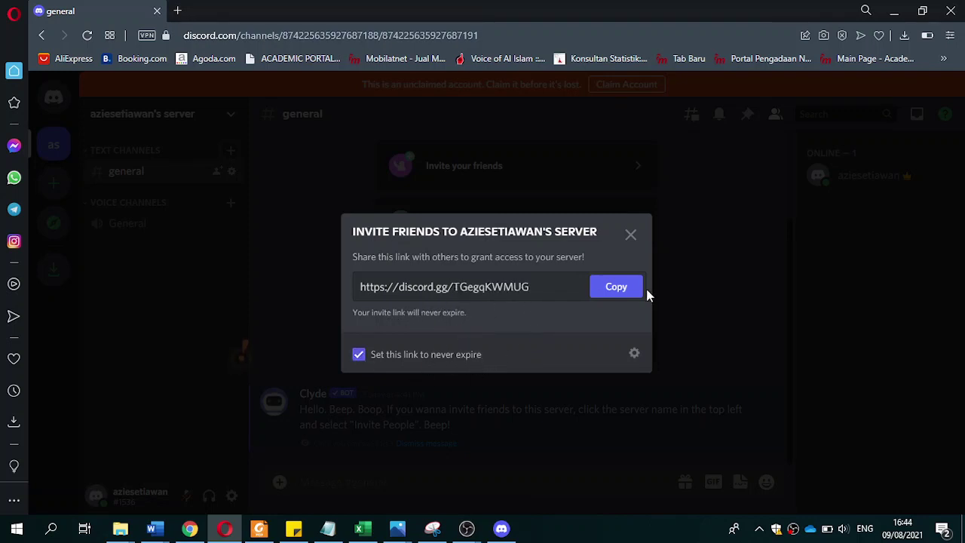
{"action": "left_click", "coordinate": [627, 289]}
{"action": "left_click", "coordinate": [632, 236]}
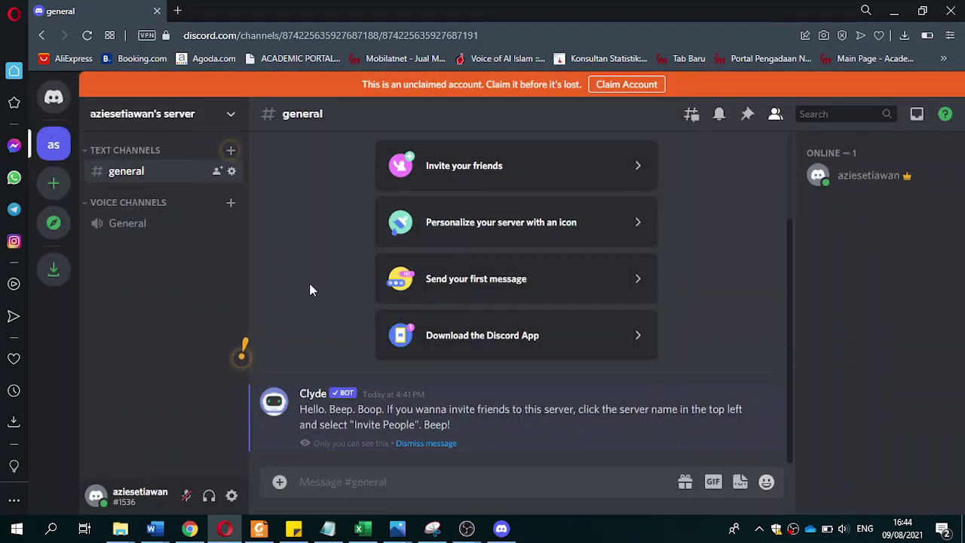
Step: Open the server settings overview and turn off sending helpful tips for server setup
{"action": "left_click", "coordinate": [232, 117]}
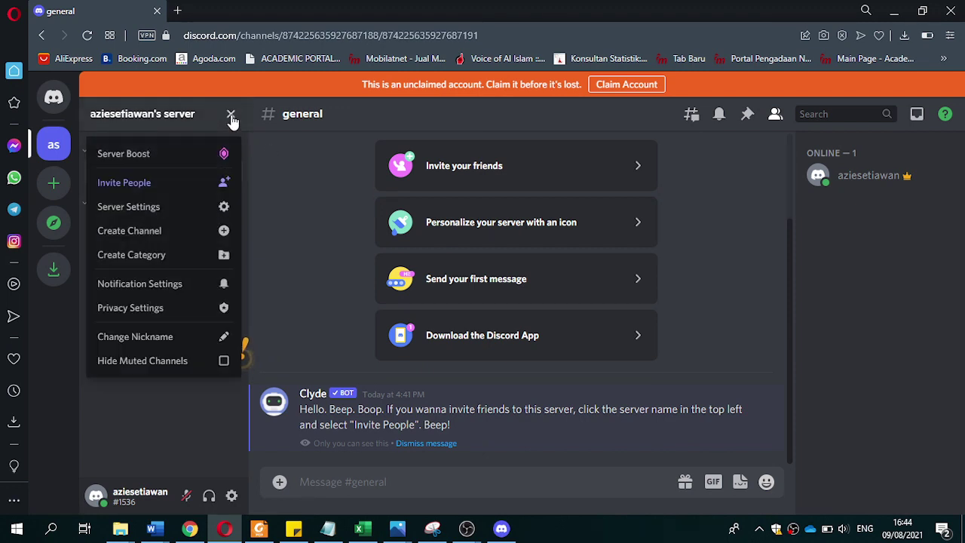
{"action": "left_click", "coordinate": [168, 214]}
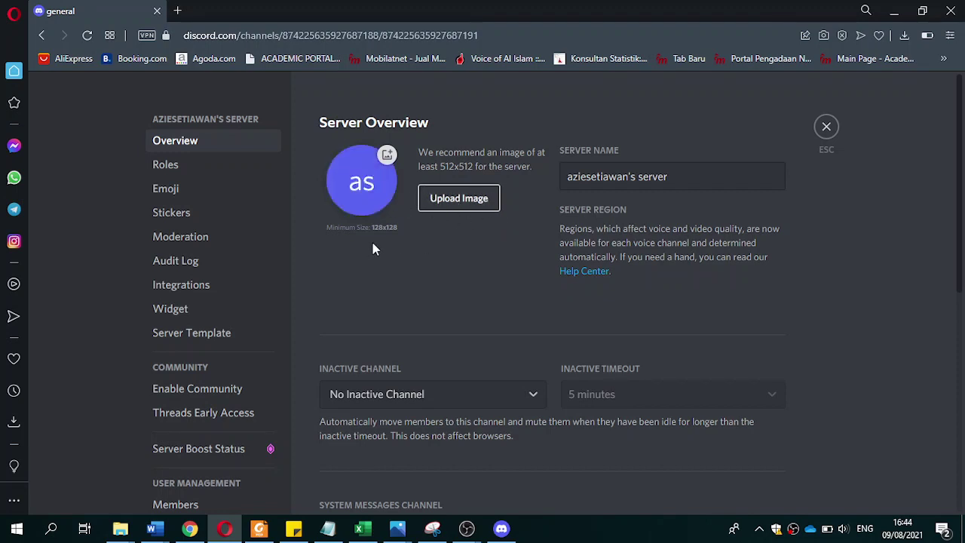
{"action": "scroll", "coordinate": [618, 298], "scroll_direction": "down", "scroll_amount": 5}
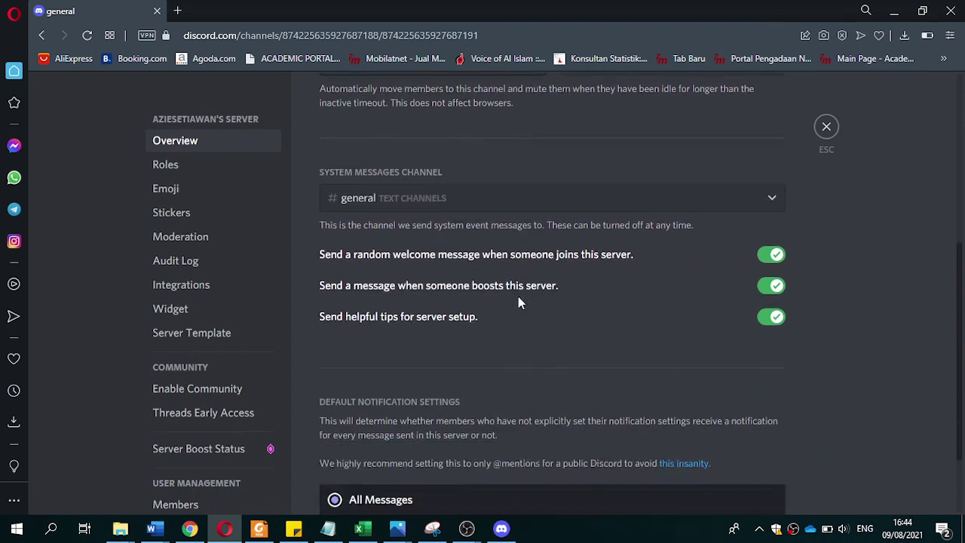
{"action": "scroll", "coordinate": [518, 298], "scroll_direction": "down", "scroll_amount": 1}
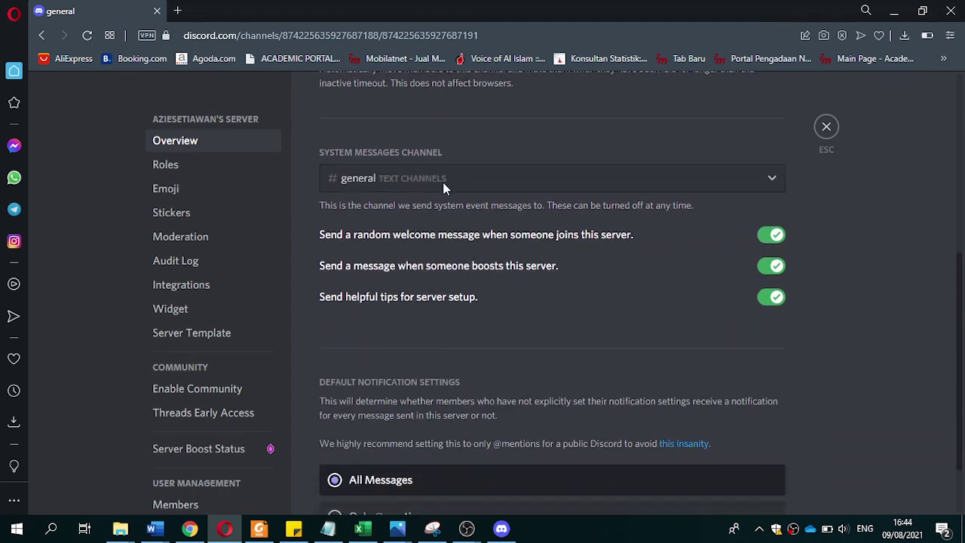
{"action": "left_click", "coordinate": [443, 182]}
{"action": "left_click", "coordinate": [478, 300]}
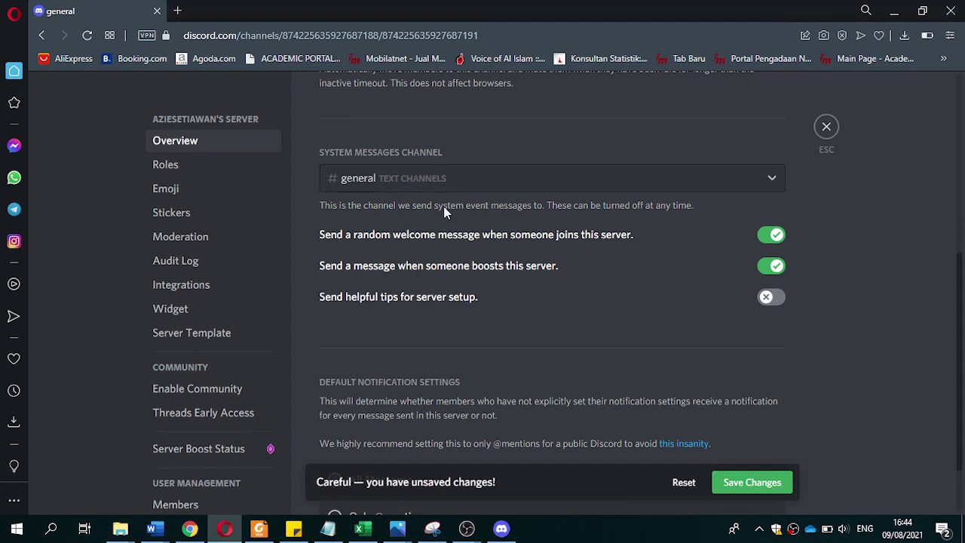
Step: Review the default notification and other overview settings, and reset the unsaved server changes
{"action": "scroll", "coordinate": [498, 326], "scroll_direction": "down", "scroll_amount": 1}
{"action": "scroll", "coordinate": [497, 326], "scroll_direction": "down", "scroll_amount": 1}
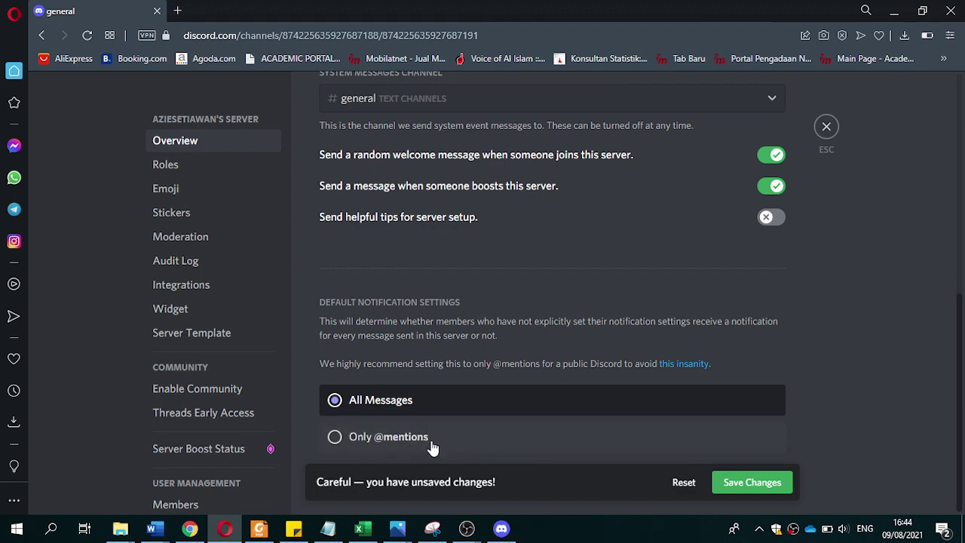
{"action": "scroll", "coordinate": [529, 243], "scroll_direction": "up", "scroll_amount": 2}
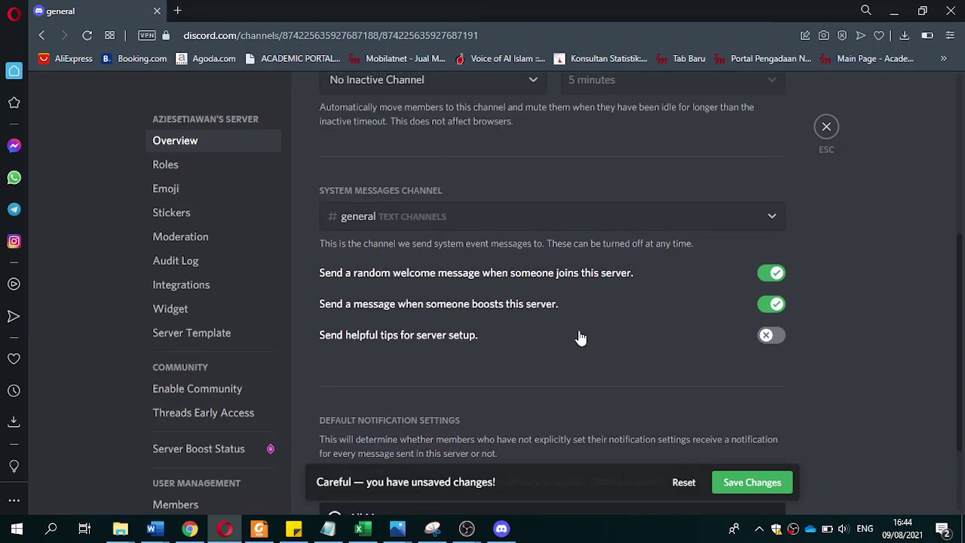
{"action": "scroll", "coordinate": [689, 302], "scroll_direction": "up", "scroll_amount": 2}
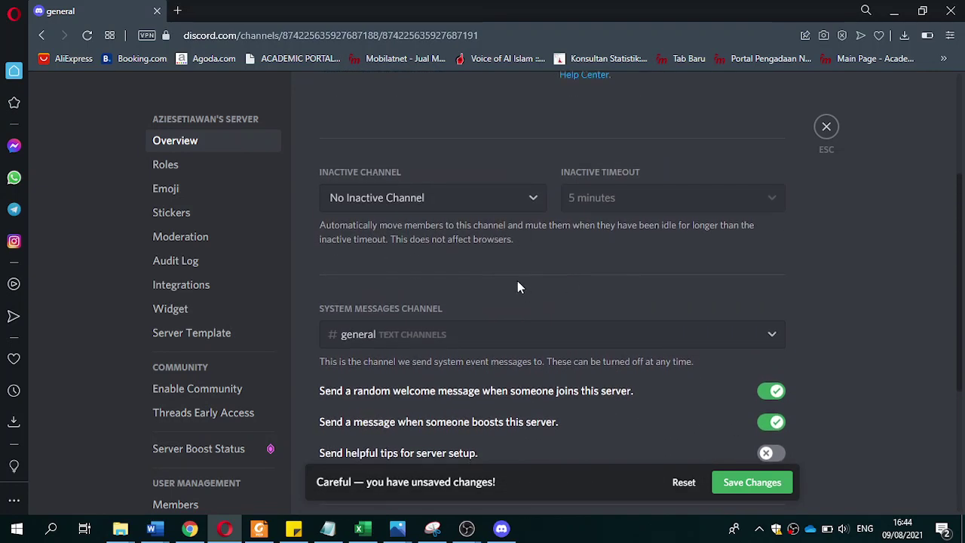
{"action": "scroll", "coordinate": [518, 285], "scroll_direction": "up", "scroll_amount": 2}
{"action": "scroll", "coordinate": [754, 241], "scroll_direction": "up", "scroll_amount": 2}
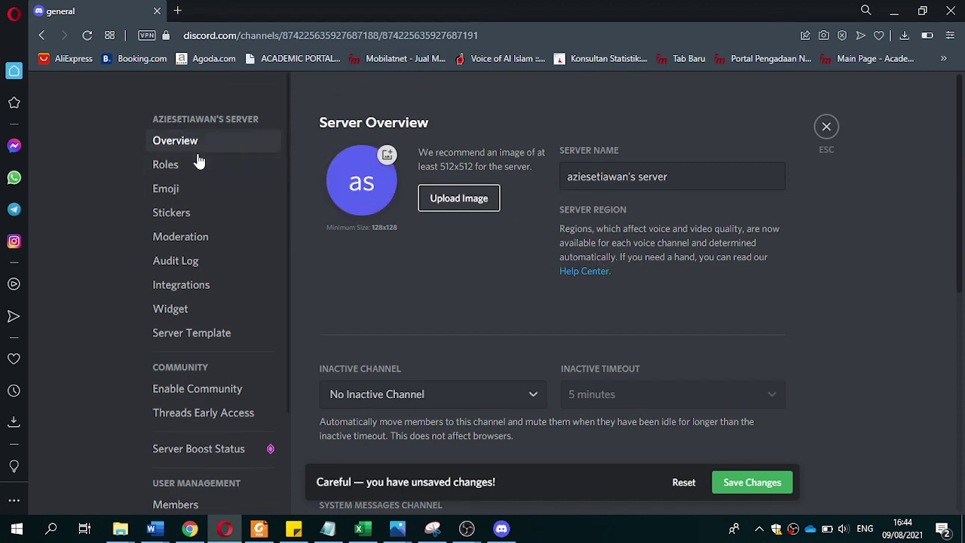
{"action": "left_click", "coordinate": [252, 175]}
{"action": "left_click", "coordinate": [685, 484]}
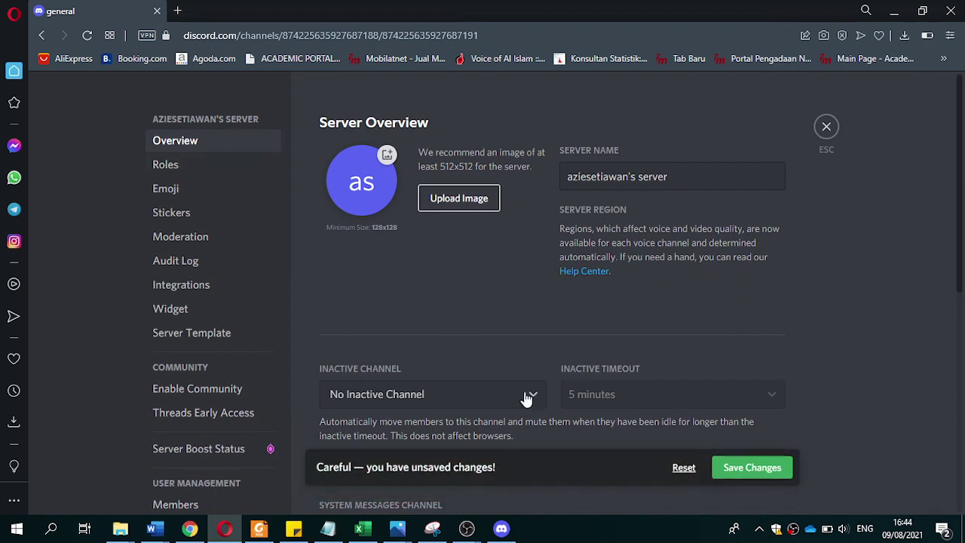
Step: Create a new role in the Roles section of the server settings
{"action": "left_click", "coordinate": [186, 163]}
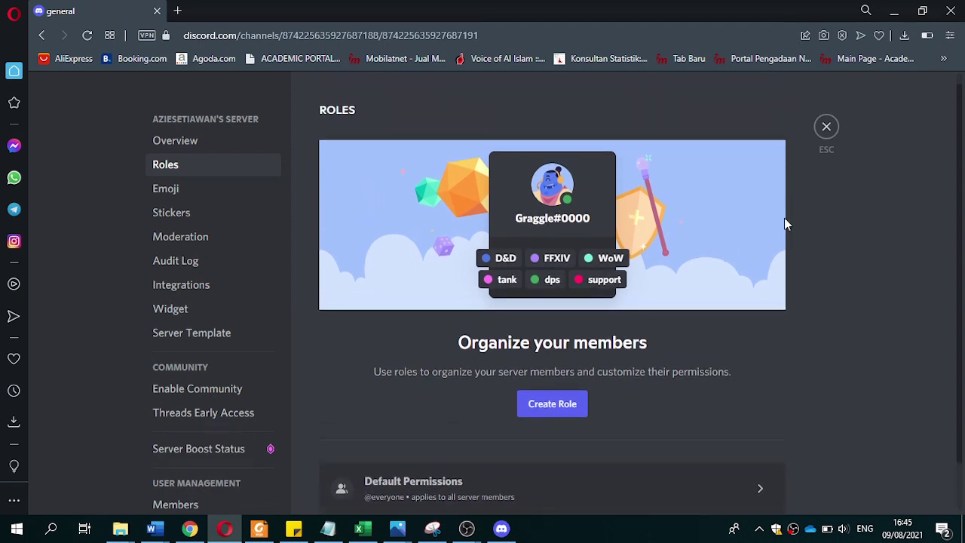
{"action": "left_click", "coordinate": [827, 128]}
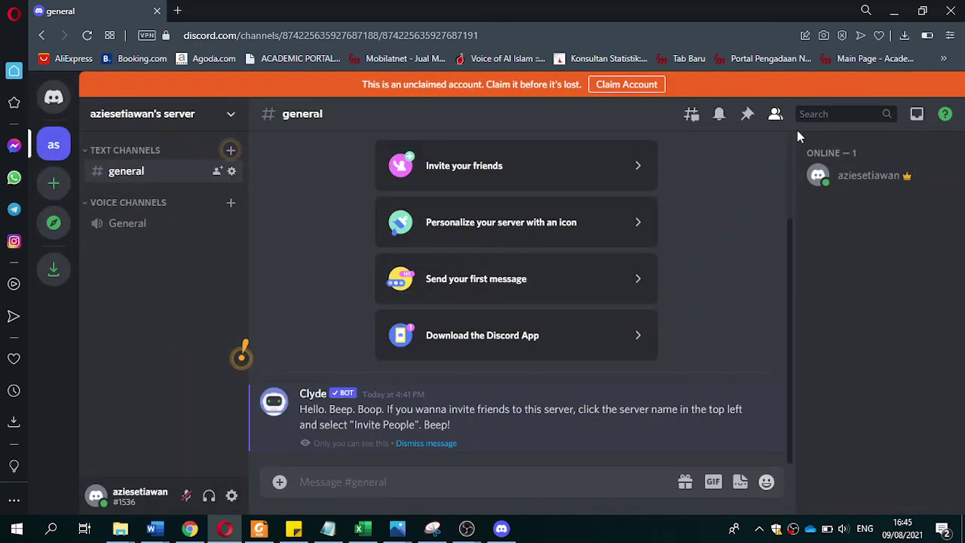
{"action": "left_click", "coordinate": [215, 113]}
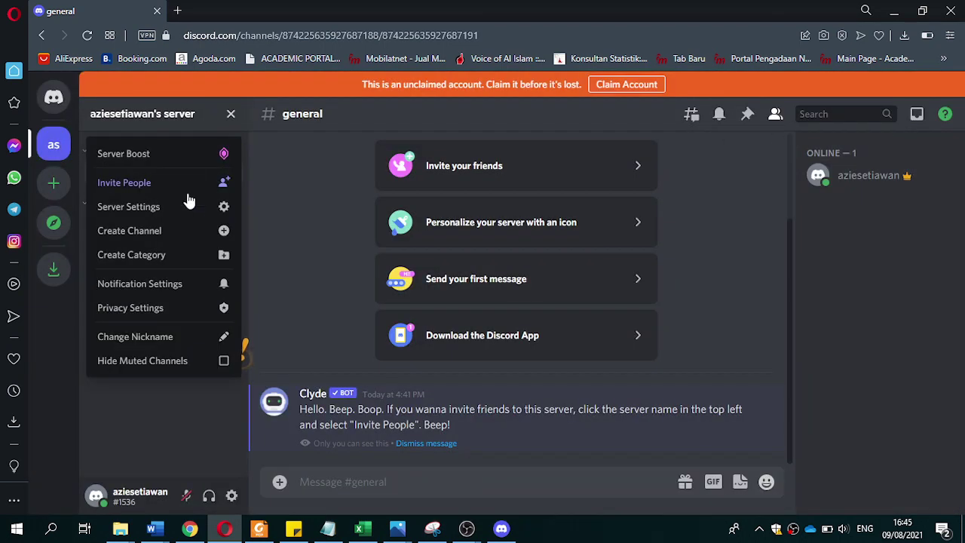
{"action": "left_click", "coordinate": [227, 207]}
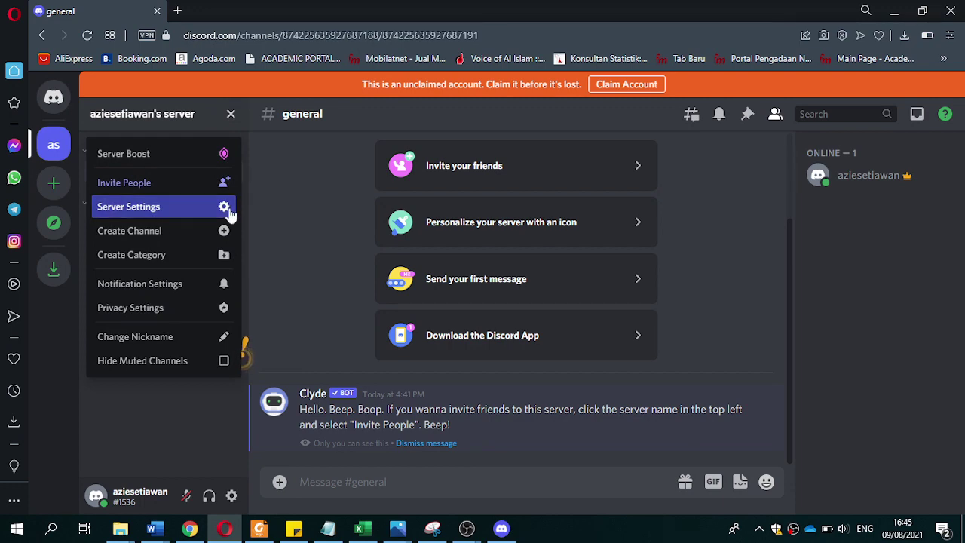
{"action": "left_click", "coordinate": [189, 169]}
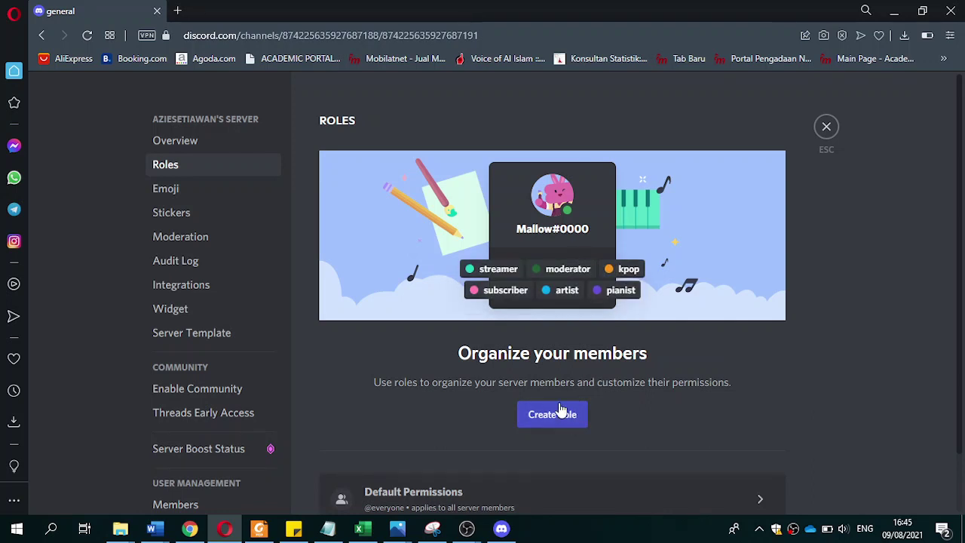
{"action": "scroll", "coordinate": [615, 374], "scroll_direction": "down", "scroll_amount": 2}
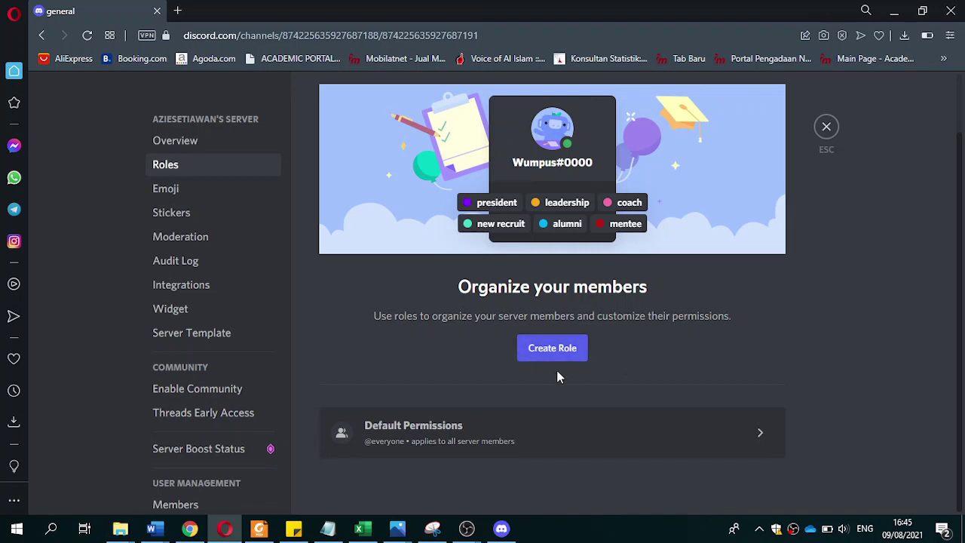
{"action": "left_click", "coordinate": [549, 357]}
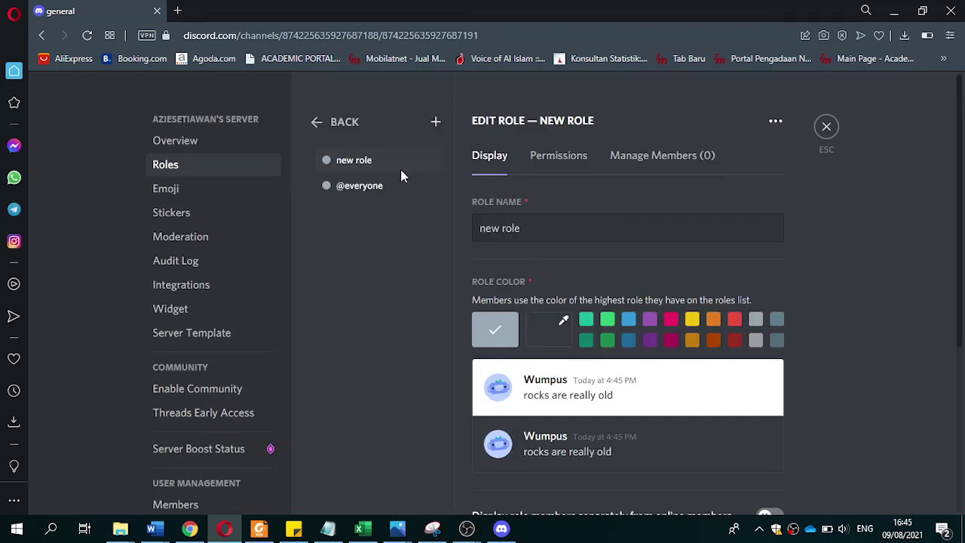
Step: Name the new role "Siswa - 01PGA"
{"action": "left_click", "coordinate": [568, 232]}
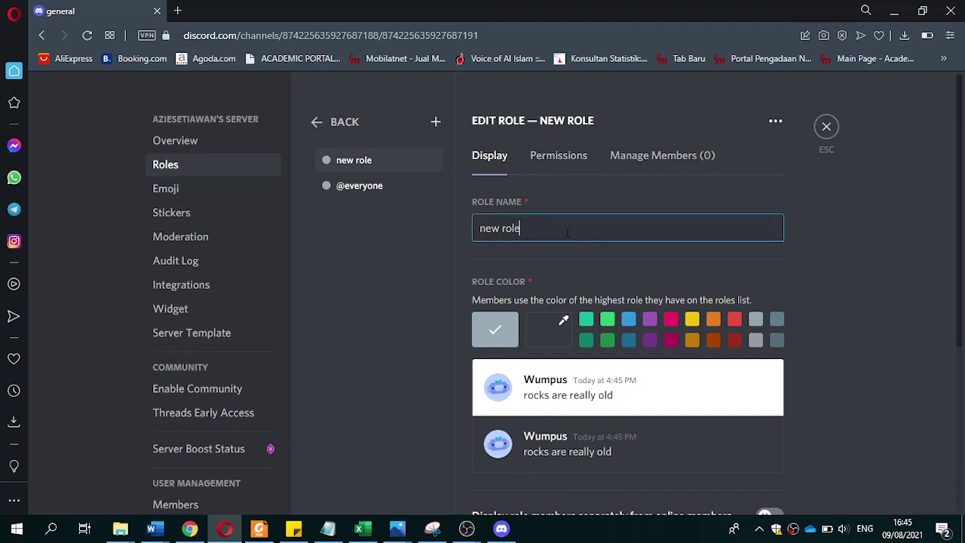
{"action": "triple_click", "coordinate": [577, 231]}
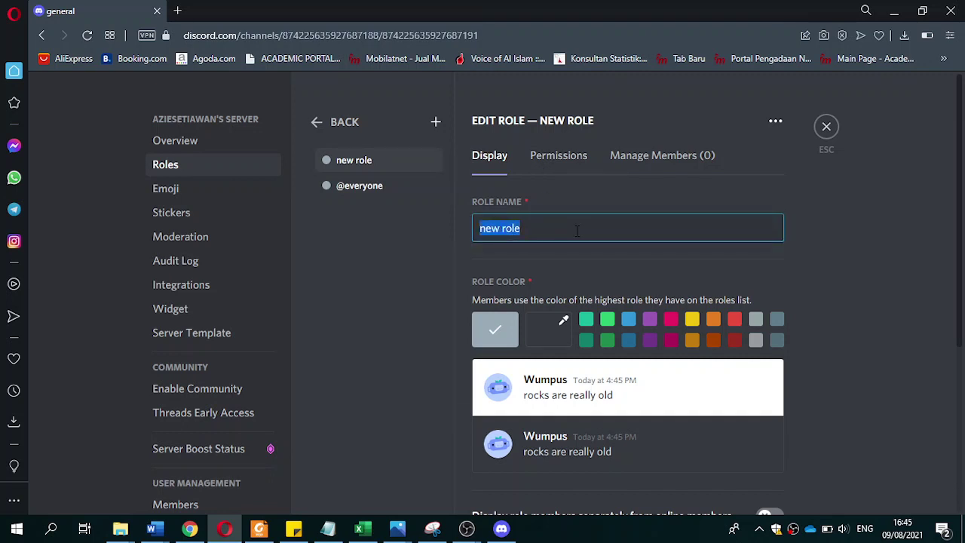
{"action": "type", "text": "Ru"}
{"action": "key", "text": "BackSpace"}
{"action": "key", "text": "BackSpace"}
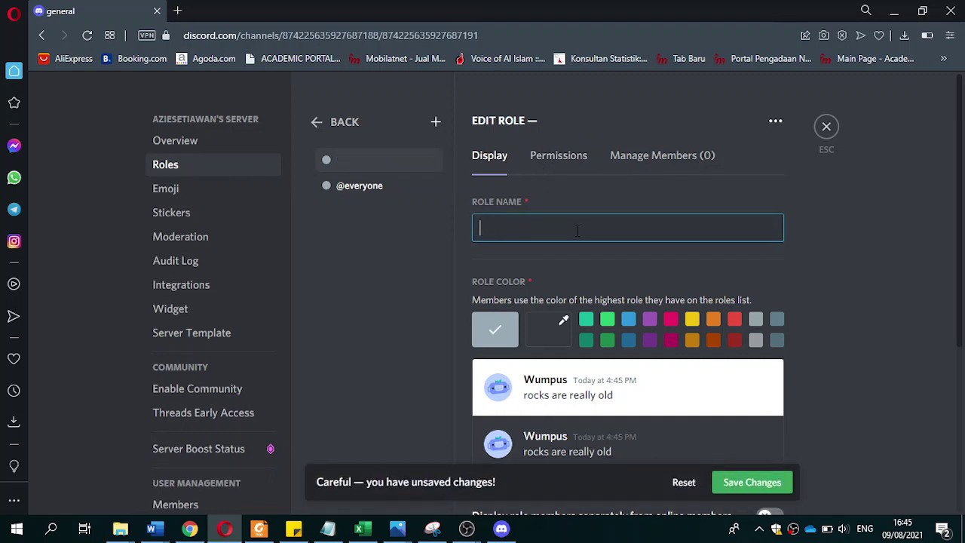
{"action": "type", "text": "Siswa"}
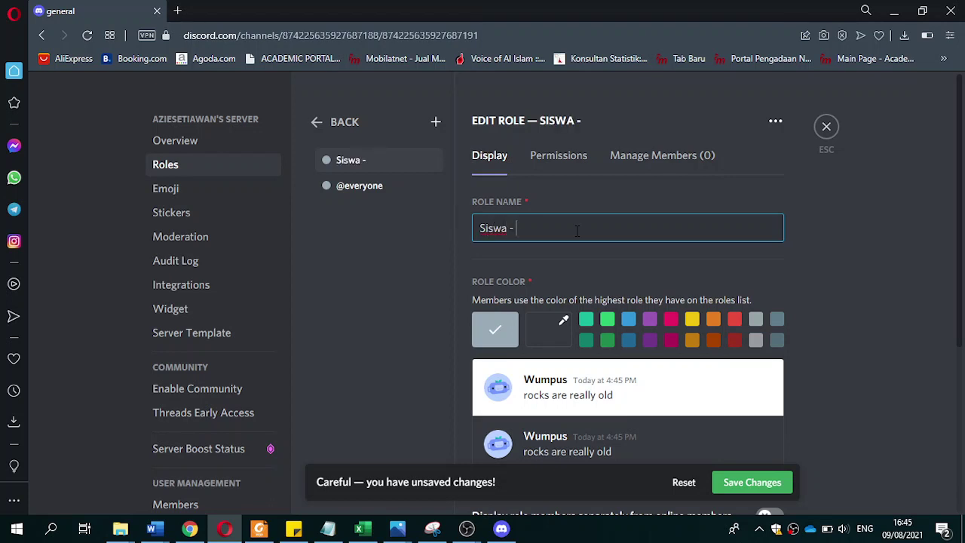
{"action": "type", "text": " - 01PGA"}
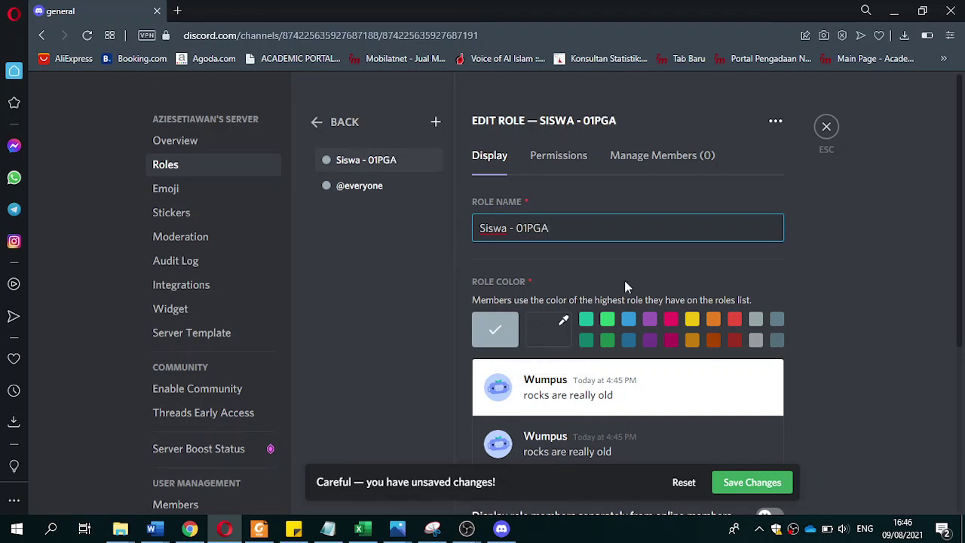
Step: Set the color of the Siswa - 01PGA role to bright yellow
{"action": "scroll", "coordinate": [661, 417], "scroll_direction": "down", "scroll_amount": 2}
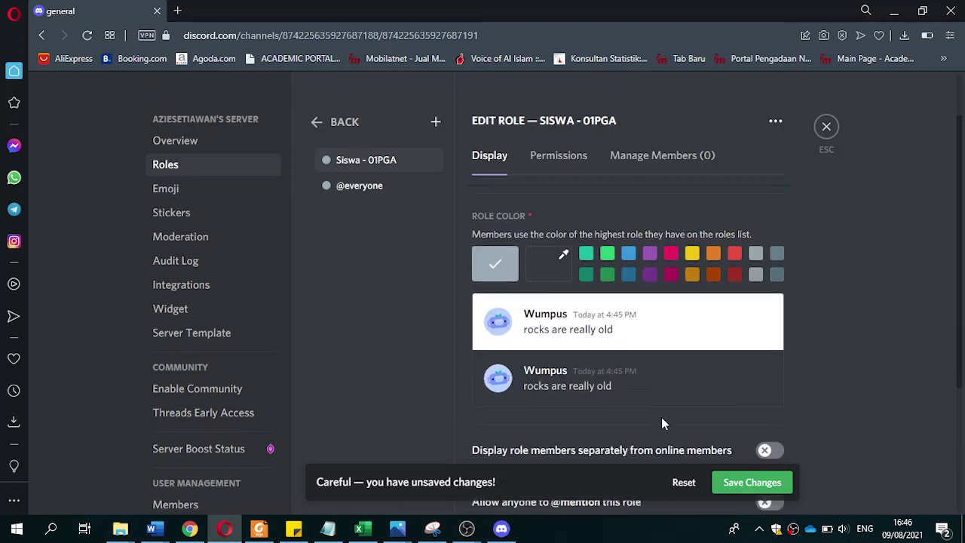
{"action": "scroll", "coordinate": [495, 269], "scroll_direction": "up", "scroll_amount": 2}
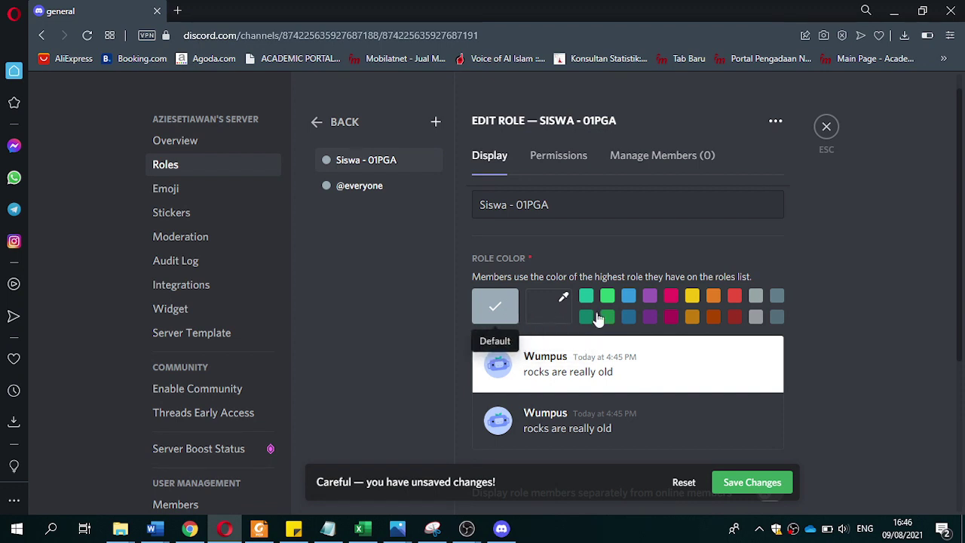
{"action": "left_click", "coordinate": [689, 298]}
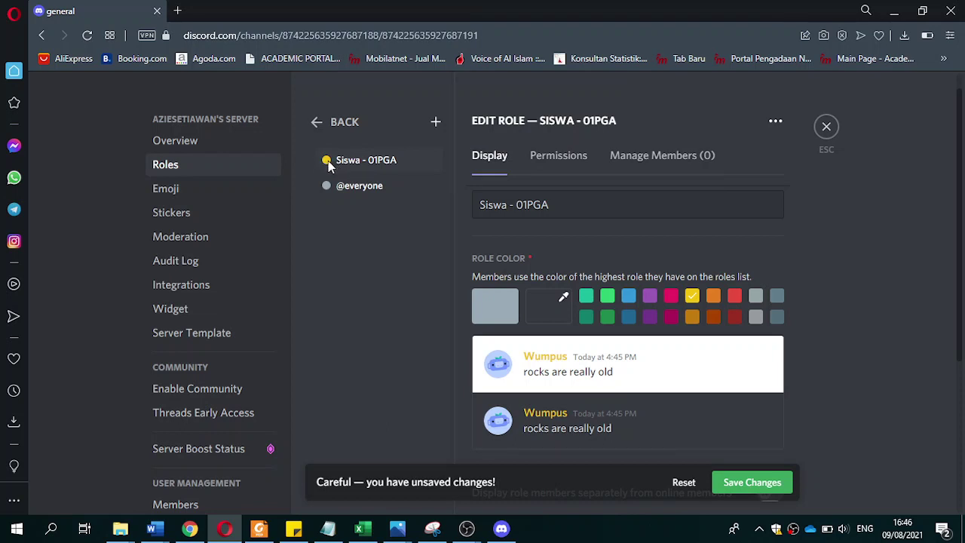
{"action": "scroll", "coordinate": [667, 423], "scroll_direction": "down", "scroll_amount": 2}
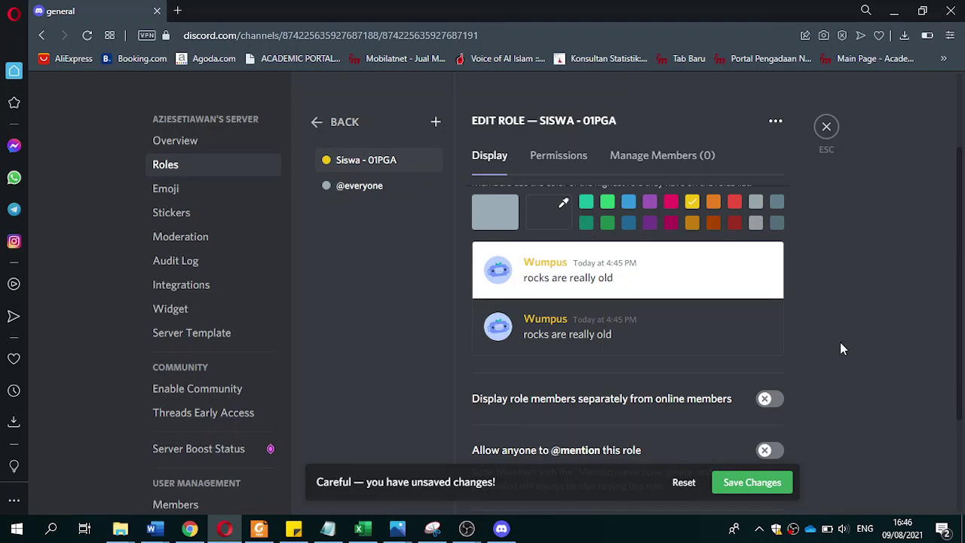
{"action": "scroll", "coordinate": [850, 377], "scroll_direction": "down", "scroll_amount": 1}
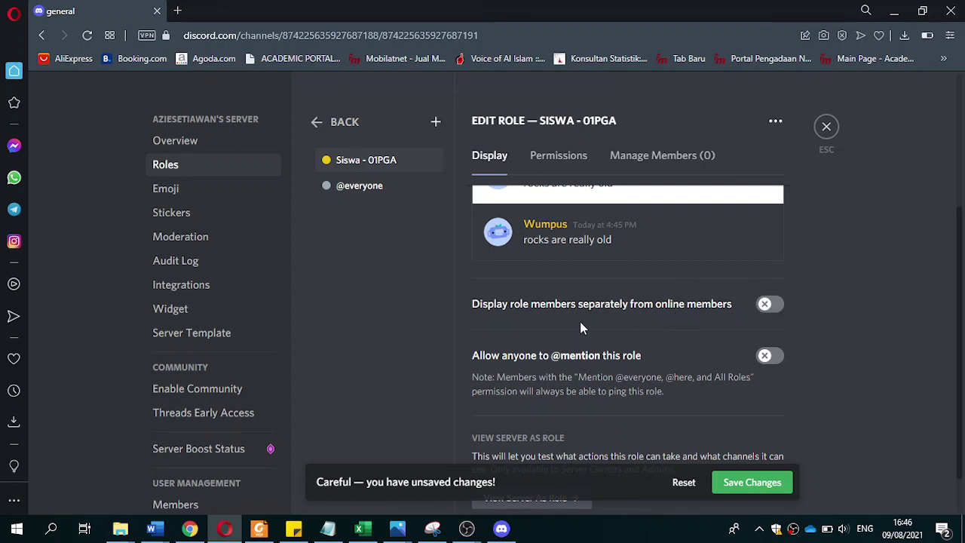
{"action": "left_click", "coordinate": [772, 306]}
{"action": "left_click", "coordinate": [788, 359]}
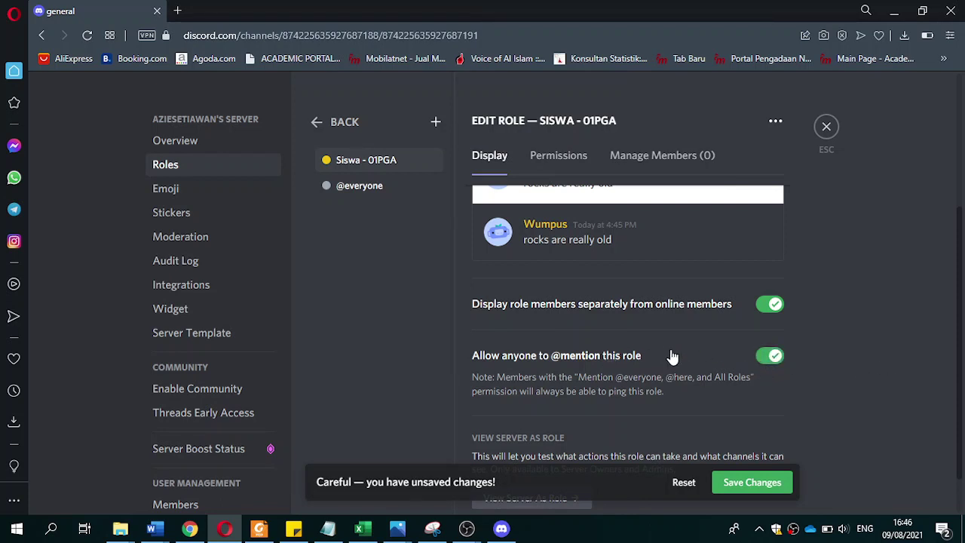
{"action": "scroll", "coordinate": [673, 356], "scroll_direction": "up", "scroll_amount": 3}
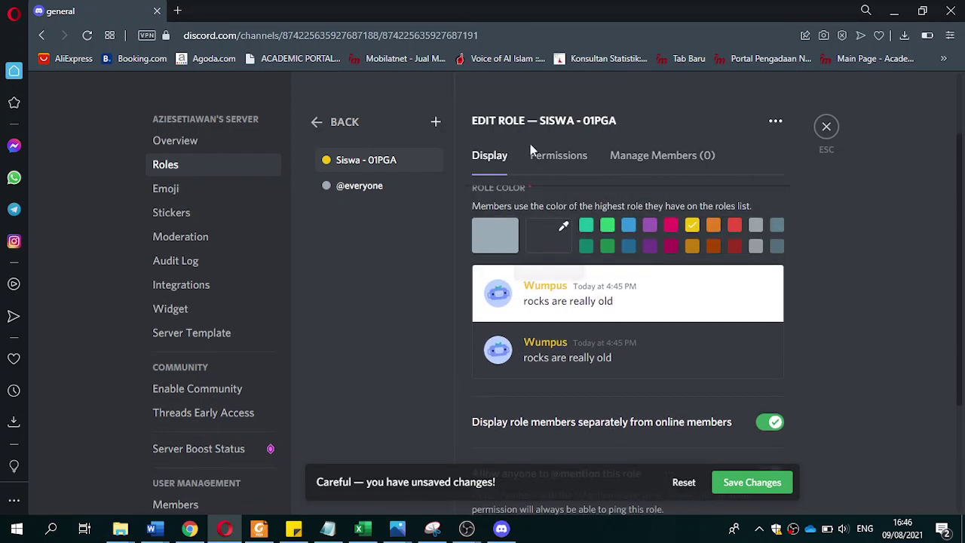
Step: Review the name, color, member display and mention options of the Siswa - 01PGA role
{"action": "scroll", "coordinate": [551, 228], "scroll_direction": "up", "scroll_amount": 2}
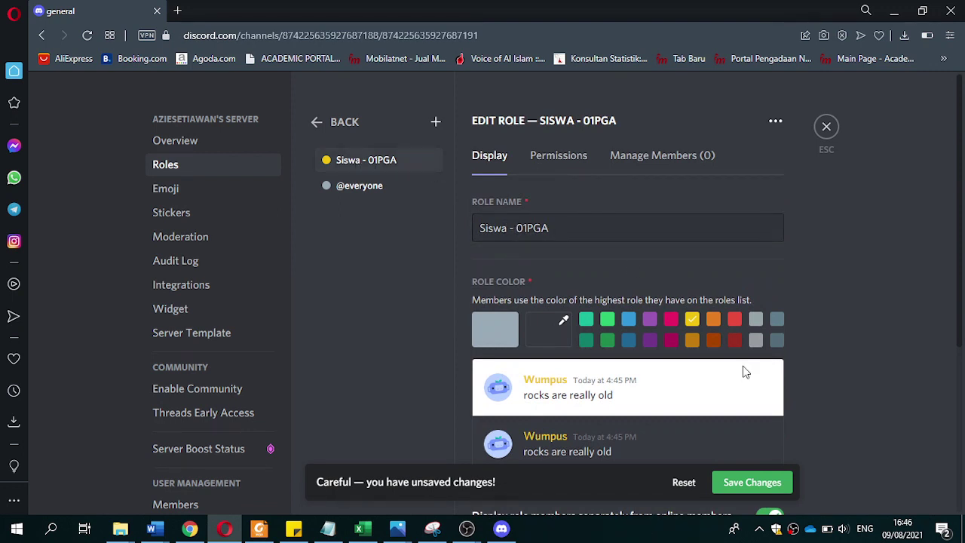
{"action": "scroll", "coordinate": [743, 368], "scroll_direction": "down", "scroll_amount": 2}
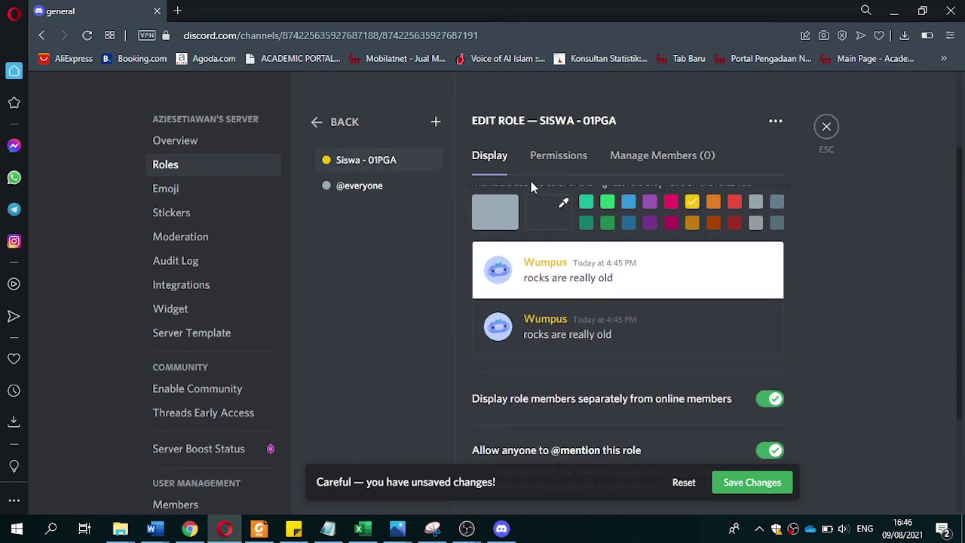
{"action": "scroll", "coordinate": [708, 332], "scroll_direction": "down", "scroll_amount": 3}
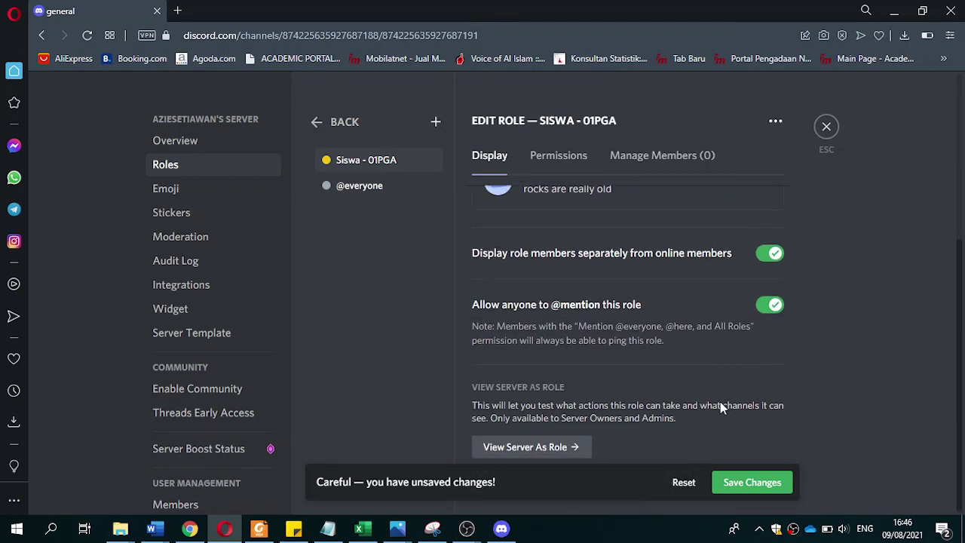
{"action": "scroll", "coordinate": [769, 360], "scroll_direction": "up", "scroll_amount": 5}
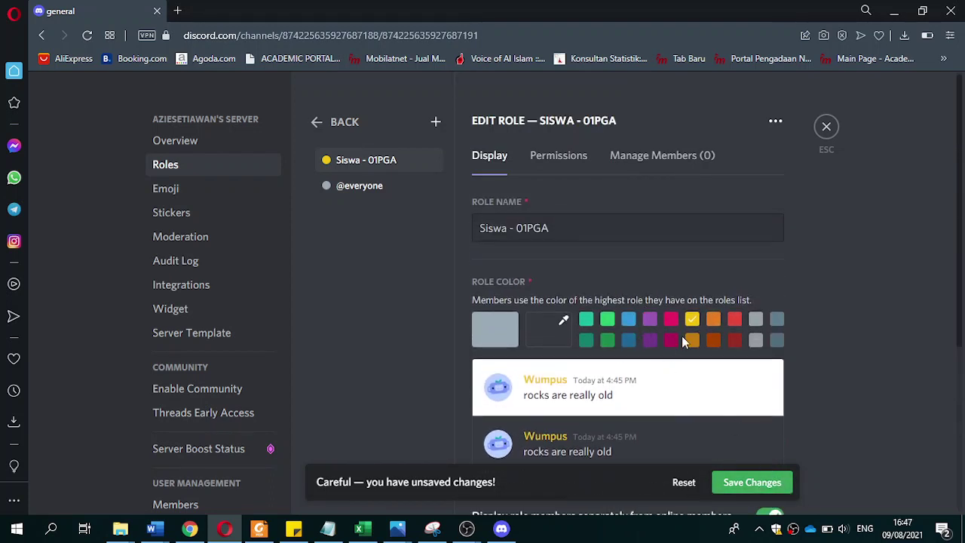
{"action": "scroll", "coordinate": [752, 439], "scroll_direction": "down", "scroll_amount": 4}
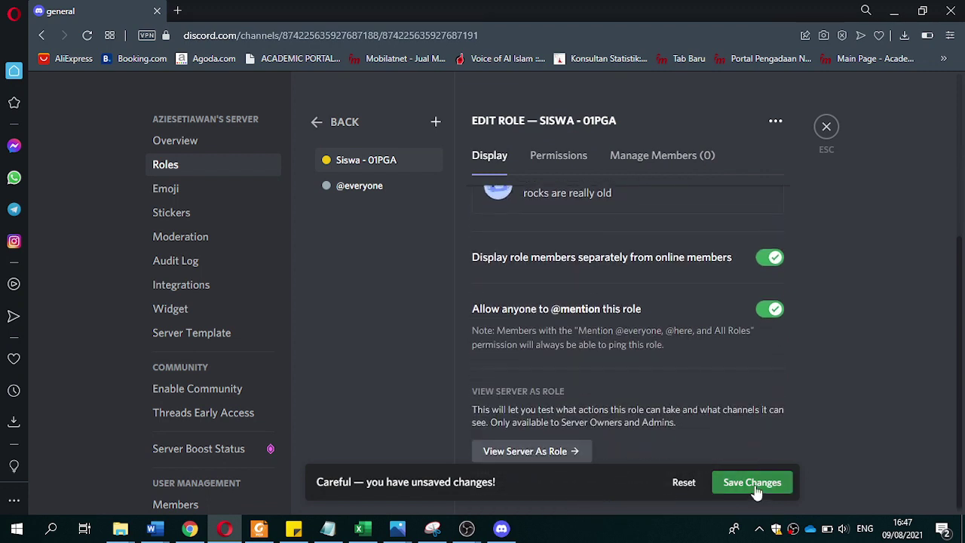
{"action": "scroll", "coordinate": [626, 282], "scroll_direction": "up", "scroll_amount": 2}
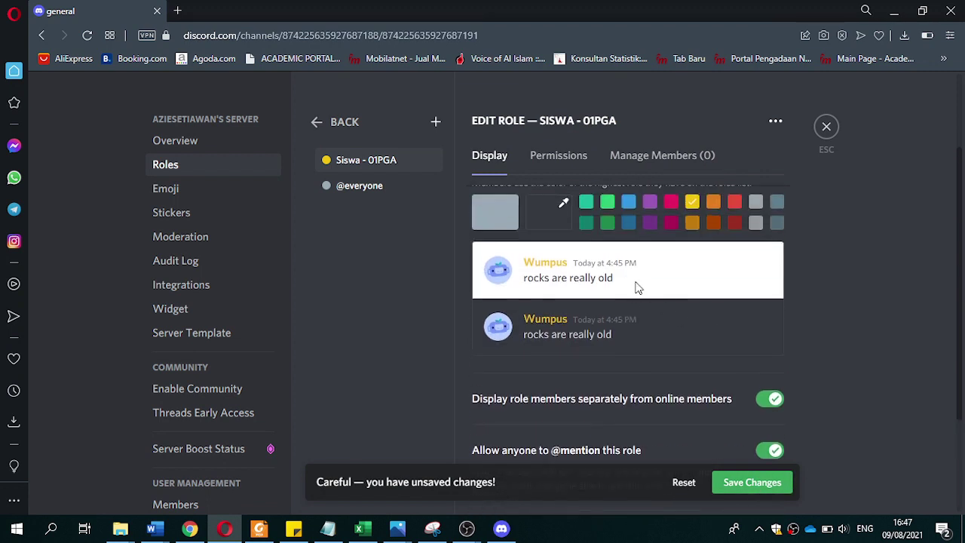
Step: Open the role's permissions and disable Create Invite in the membership permissions
{"action": "left_click", "coordinate": [556, 162]}
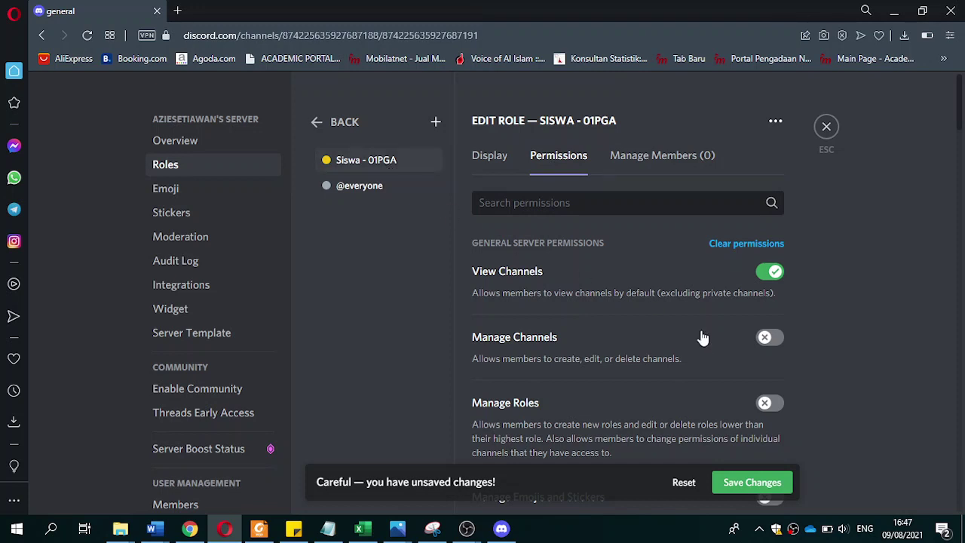
{"action": "scroll", "coordinate": [700, 338], "scroll_direction": "down", "scroll_amount": 1}
{"action": "scroll", "coordinate": [701, 351], "scroll_direction": "up", "scroll_amount": 1}
{"action": "scroll", "coordinate": [773, 305], "scroll_direction": "down", "scroll_amount": 1}
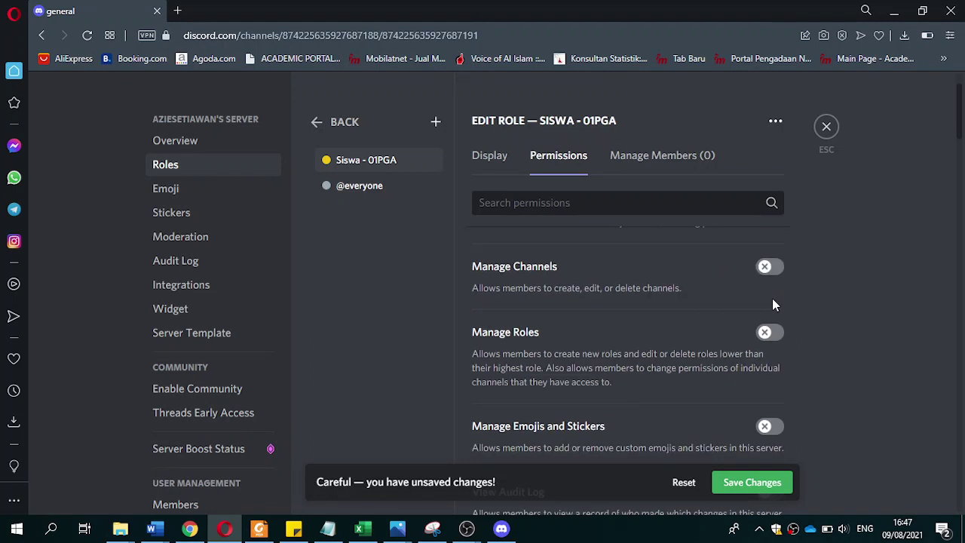
{"action": "scroll", "coordinate": [784, 314], "scroll_direction": "down", "scroll_amount": 1}
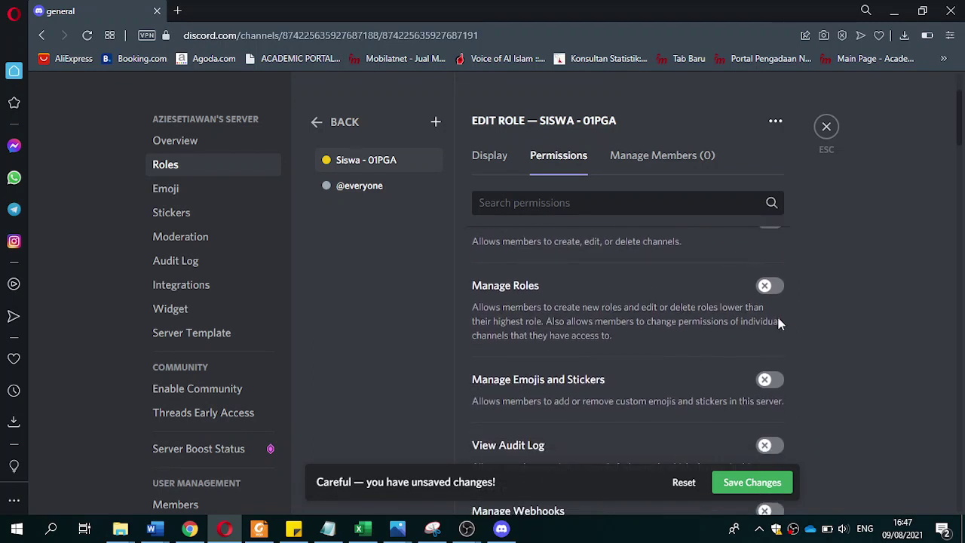
{"action": "scroll", "coordinate": [777, 298], "scroll_direction": "up", "scroll_amount": 1}
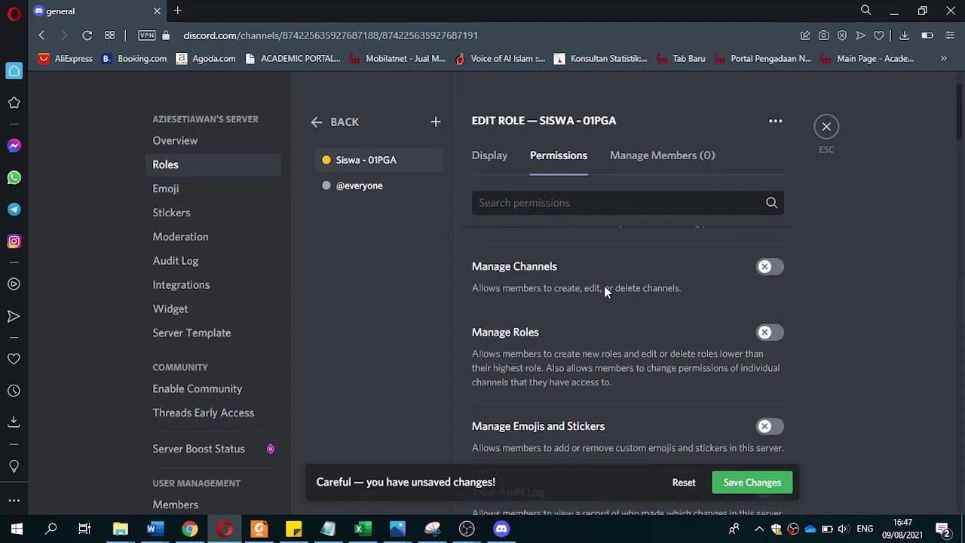
{"action": "scroll", "coordinate": [766, 305], "scroll_direction": "down", "scroll_amount": 3}
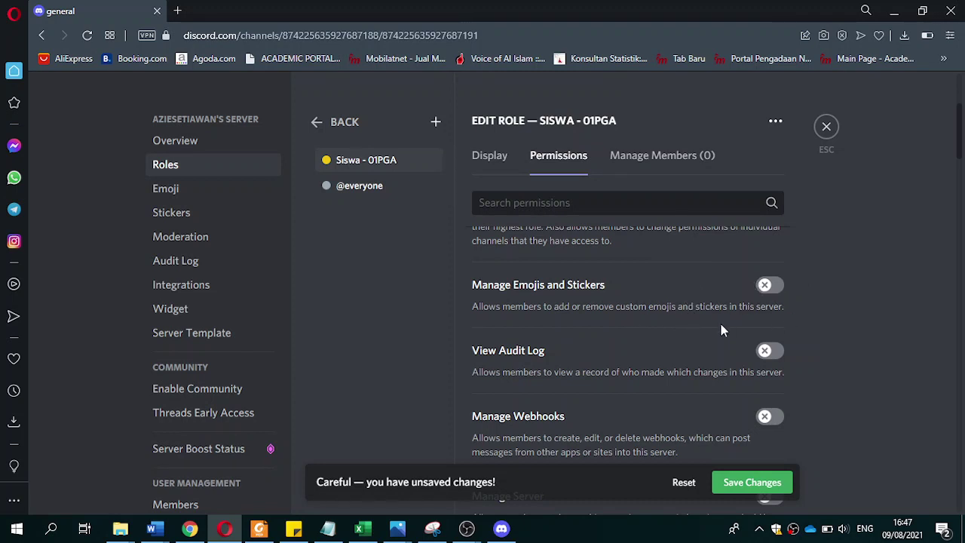
{"action": "scroll", "coordinate": [759, 349], "scroll_direction": "down", "scroll_amount": 3}
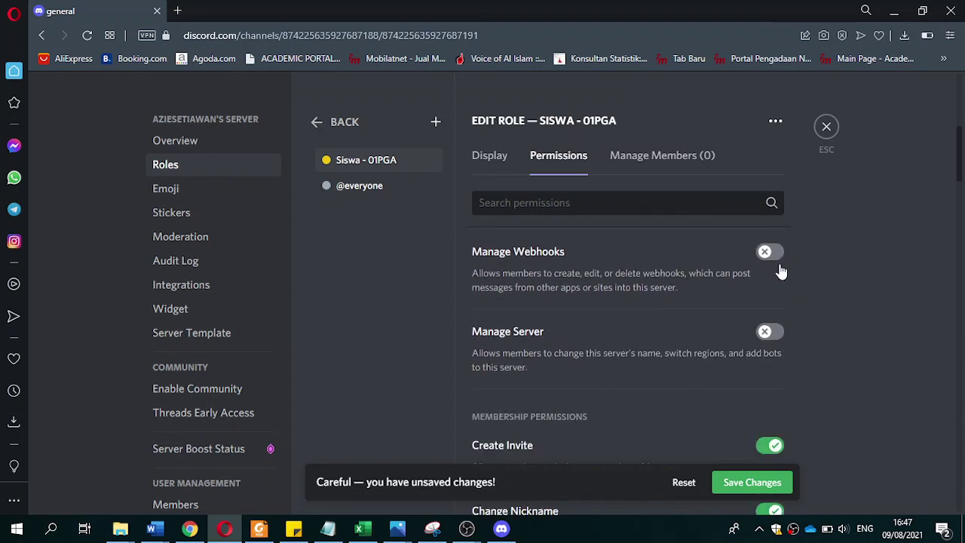
{"action": "scroll", "coordinate": [778, 300], "scroll_direction": "down", "scroll_amount": 3}
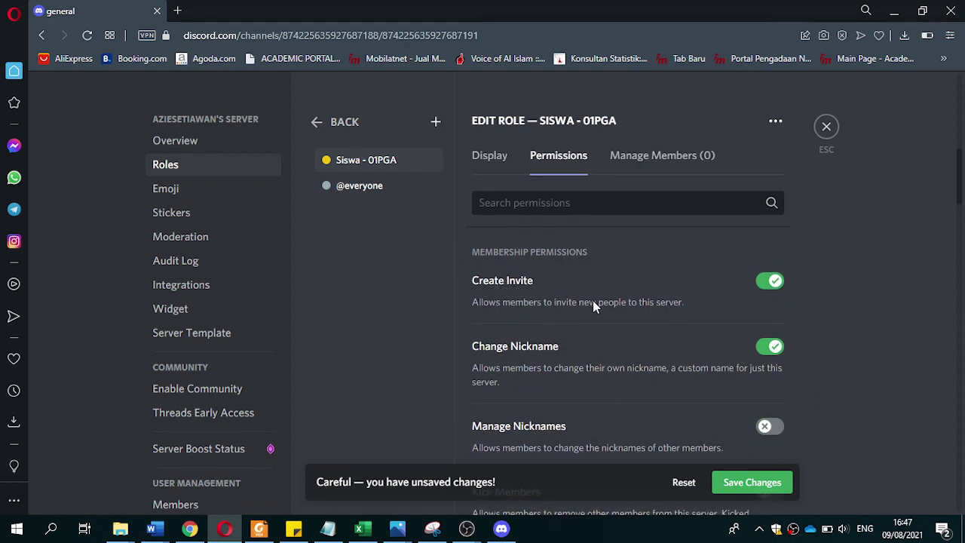
{"action": "left_click", "coordinate": [768, 285]}
Step: Examine the Change Nickname, Manage Nicknames, Kick Members and Ban Members permissions, continuing to Send Messages
{"action": "scroll", "coordinate": [618, 287], "scroll_direction": "down", "scroll_amount": 1}
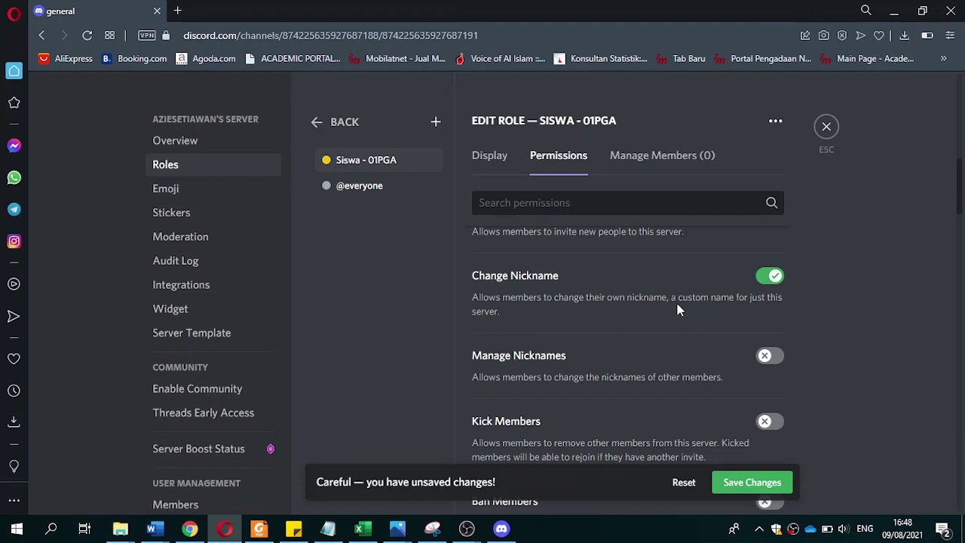
{"action": "scroll", "coordinate": [768, 306], "scroll_direction": "down", "scroll_amount": 2}
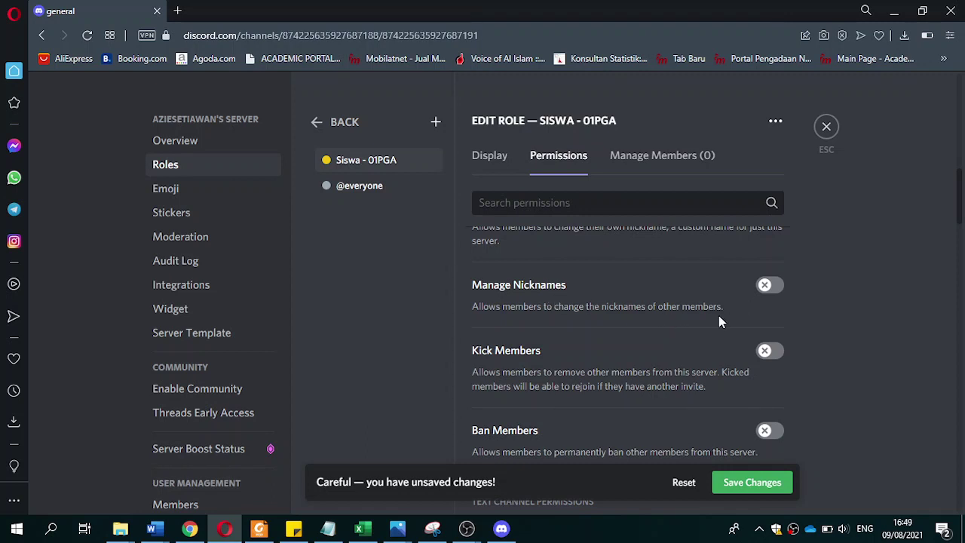
{"action": "scroll", "coordinate": [830, 293], "scroll_direction": "up", "scroll_amount": 3}
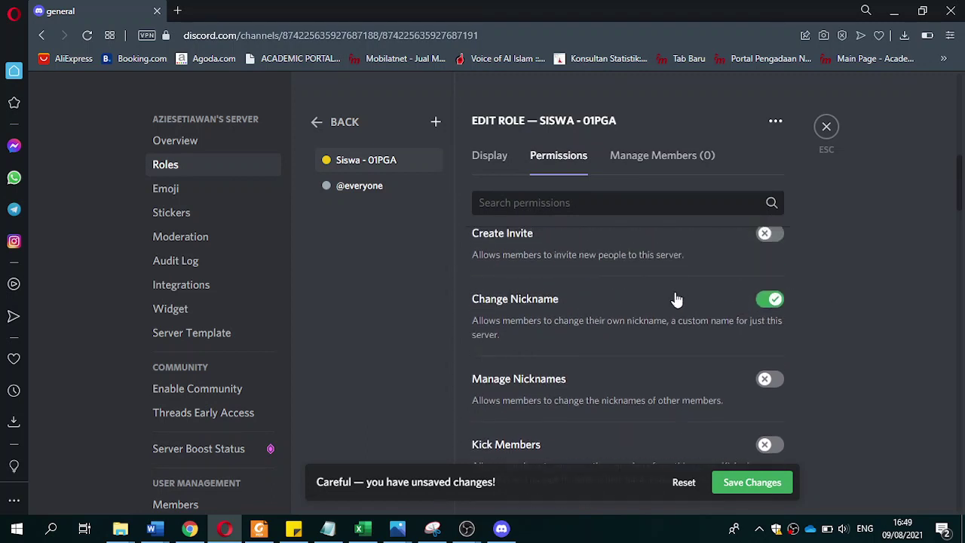
{"action": "scroll", "coordinate": [754, 343], "scroll_direction": "down", "scroll_amount": 5}
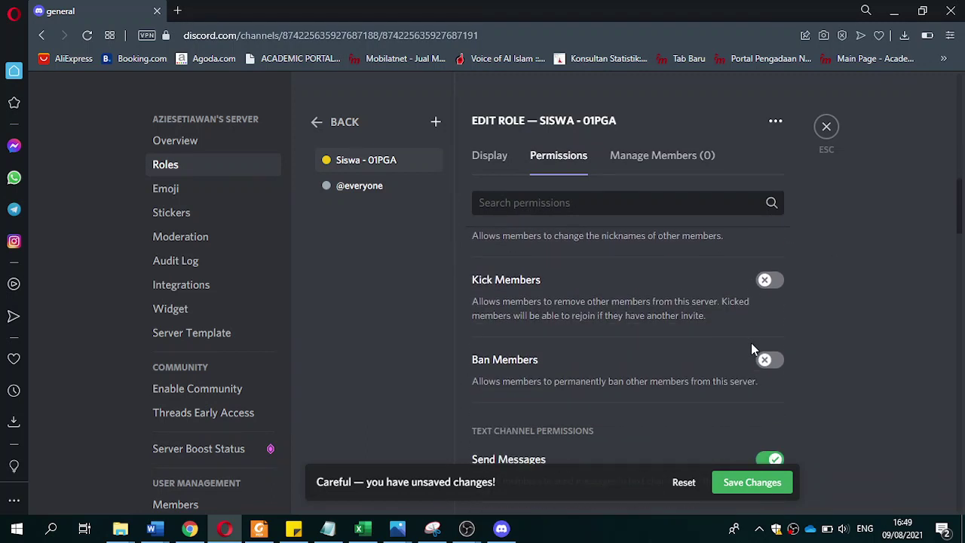
{"action": "scroll", "coordinate": [774, 328], "scroll_direction": "down", "scroll_amount": 1}
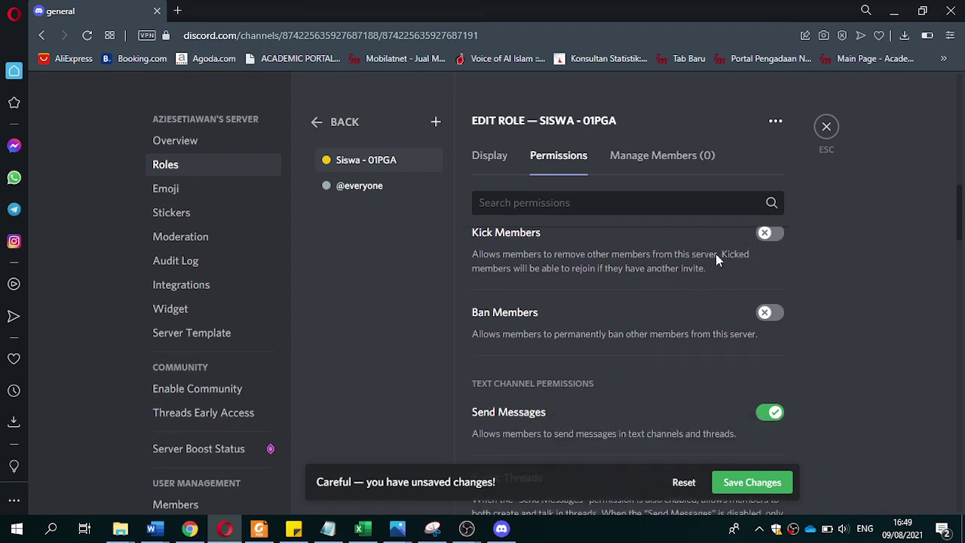
{"action": "scroll", "coordinate": [668, 302], "scroll_direction": "down", "scroll_amount": 1}
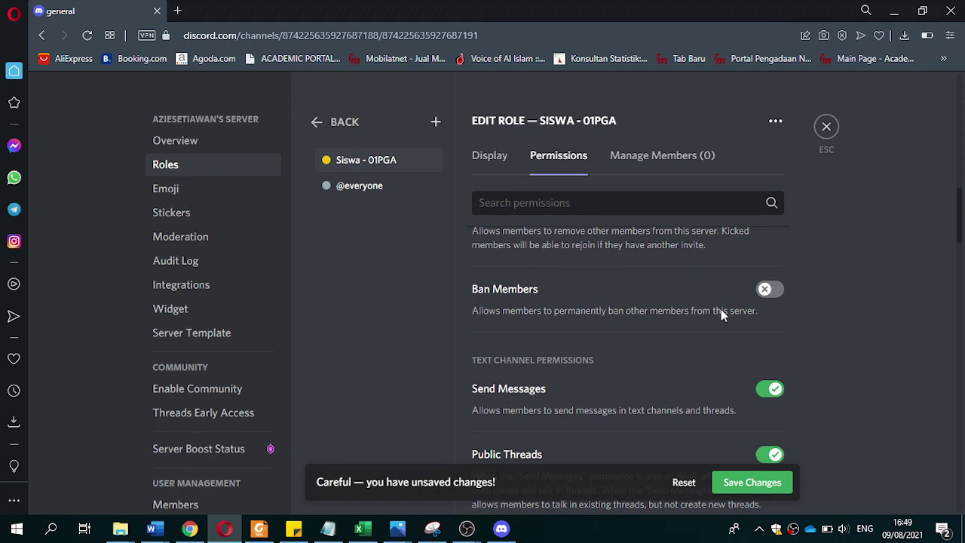
{"action": "scroll", "coordinate": [618, 284], "scroll_direction": "up", "scroll_amount": 1}
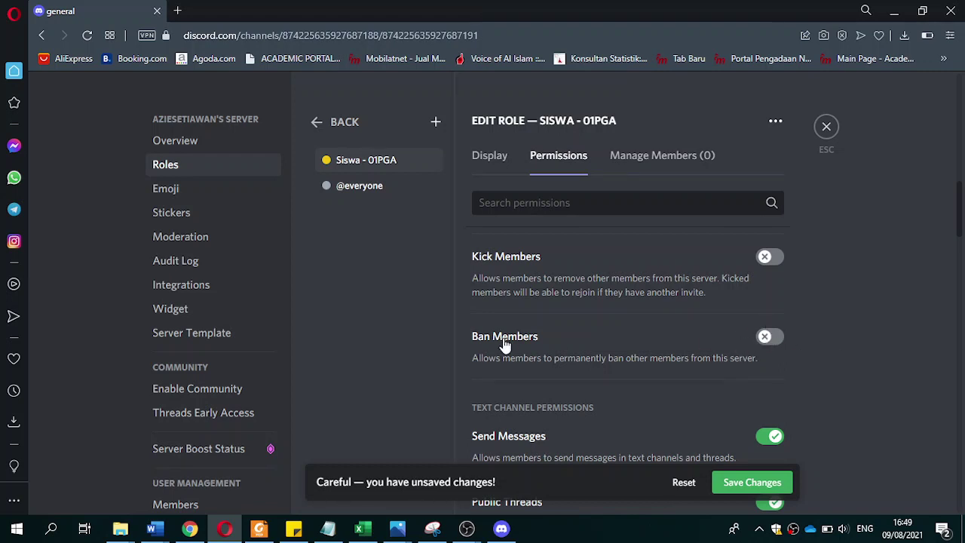
{"action": "scroll", "coordinate": [829, 340], "scroll_direction": "down", "scroll_amount": 2}
{"action": "scroll", "coordinate": [810, 344], "scroll_direction": "up", "scroll_amount": 2}
{"action": "scroll", "coordinate": [736, 407], "scroll_direction": "down", "scroll_amount": 1}
{"action": "scroll", "coordinate": [731, 399], "scroll_direction": "down", "scroll_amount": 1}
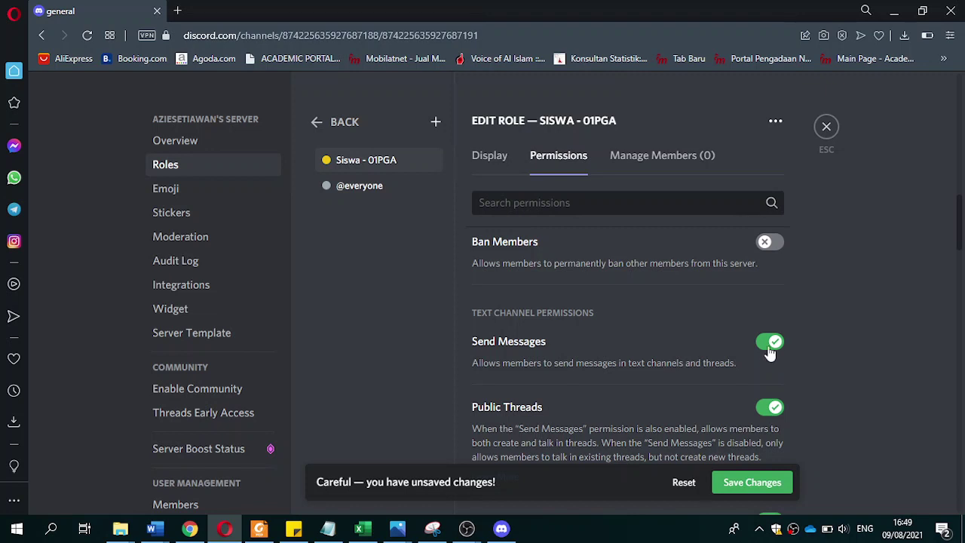
Step: Disable the Public Threads and Private Threads permissions for the role
{"action": "scroll", "coordinate": [694, 337], "scroll_direction": "down", "scroll_amount": 2}
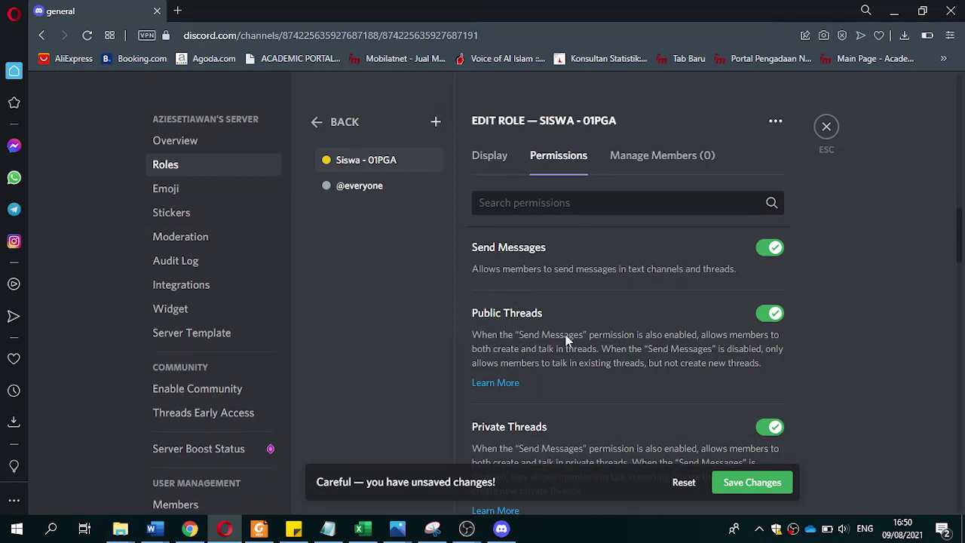
{"action": "left_click", "coordinate": [766, 315]}
{"action": "scroll", "coordinate": [635, 328], "scroll_direction": "down", "scroll_amount": 1}
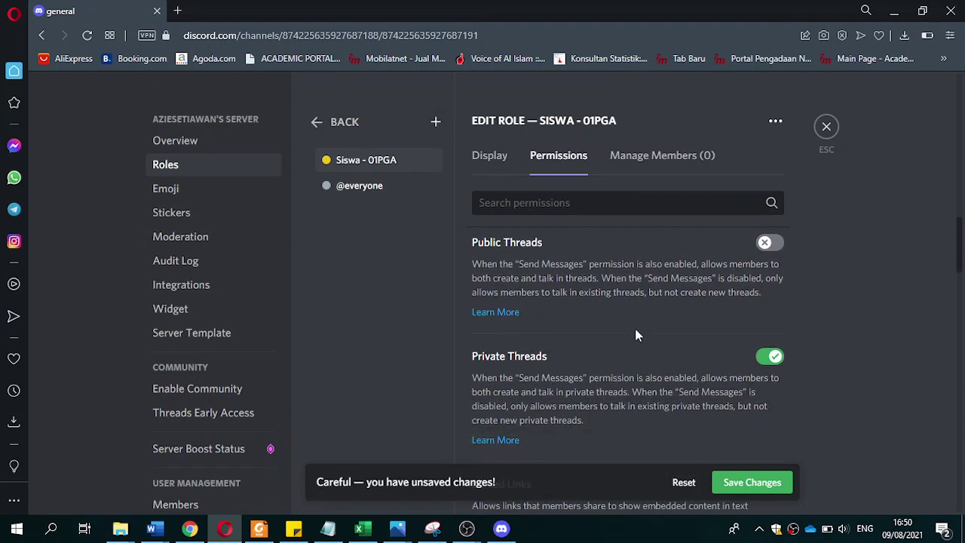
{"action": "left_click", "coordinate": [771, 359]}
{"action": "scroll", "coordinate": [698, 344], "scroll_direction": "down", "scroll_amount": 3}
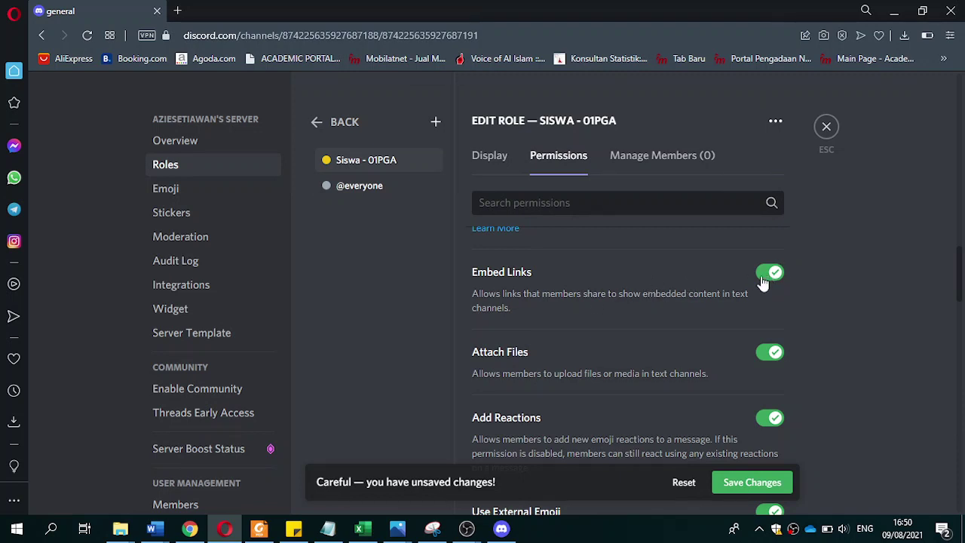
Step: Review the file attachment, reaction and external emoji permissions, and try out the Use External Stickers switch
{"action": "scroll", "coordinate": [754, 347], "scroll_direction": "down", "scroll_amount": 3}
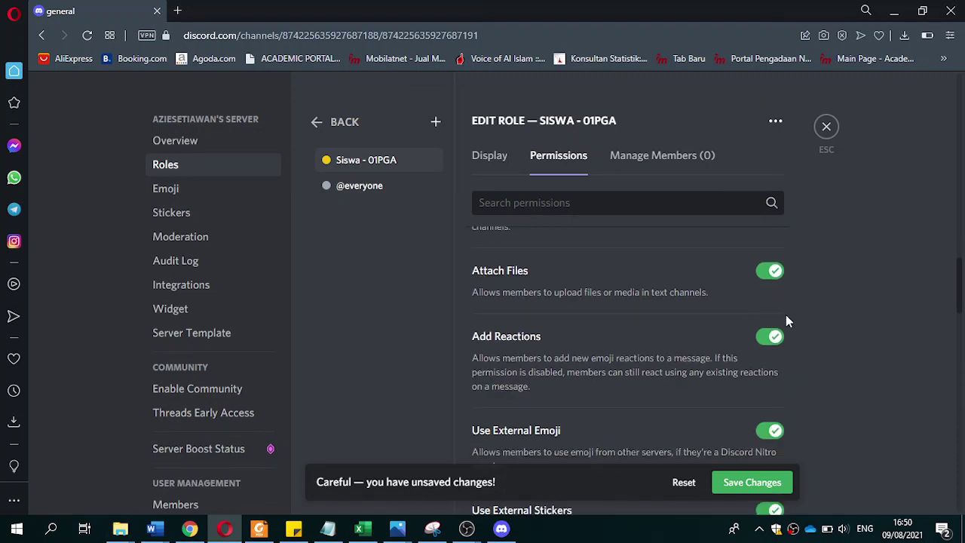
{"action": "scroll", "coordinate": [653, 305], "scroll_direction": "up", "scroll_amount": 1}
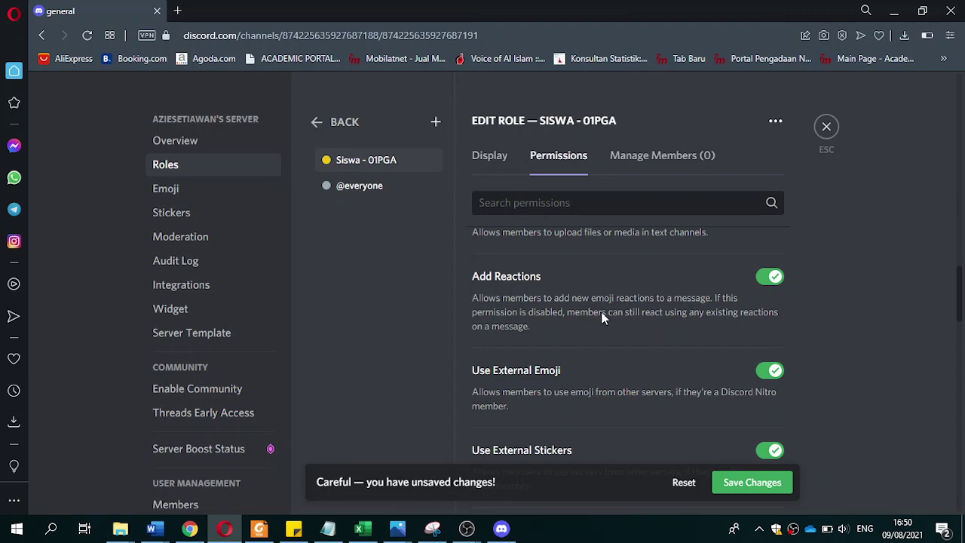
{"action": "scroll", "coordinate": [730, 350], "scroll_direction": "down", "scroll_amount": 2}
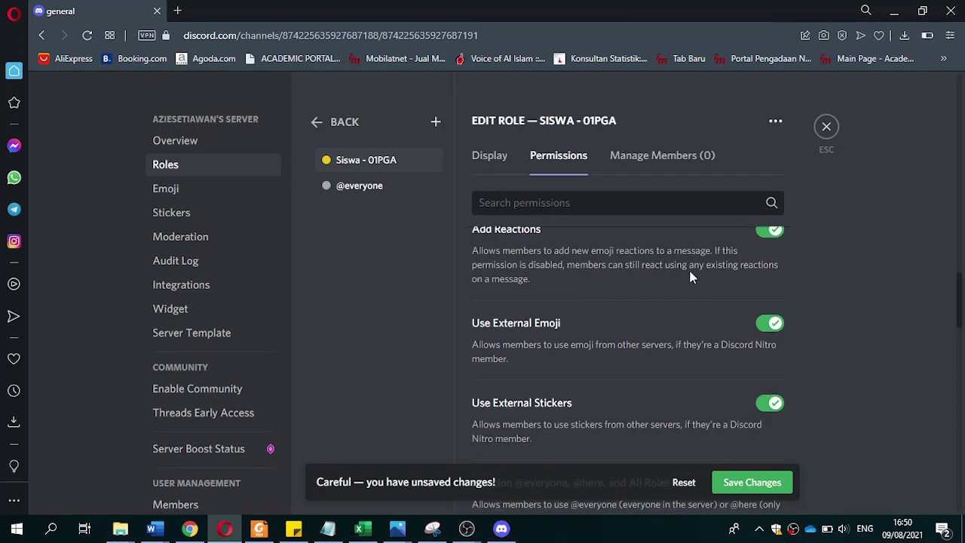
{"action": "scroll", "coordinate": [689, 290], "scroll_direction": "up", "scroll_amount": 1}
{"action": "scroll", "coordinate": [573, 354], "scroll_direction": "down", "scroll_amount": 1}
{"action": "scroll", "coordinate": [633, 336], "scroll_direction": "down", "scroll_amount": 1}
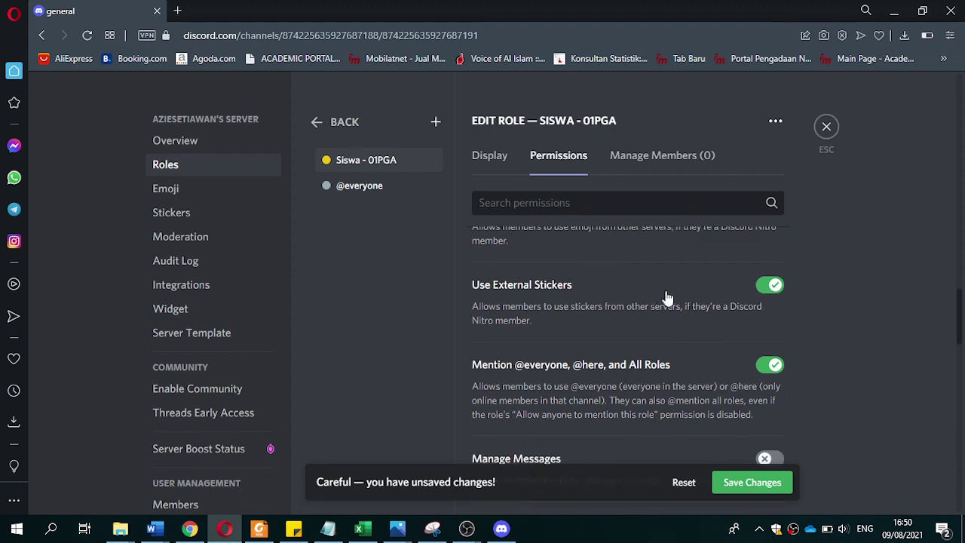
{"action": "scroll", "coordinate": [763, 332], "scroll_direction": "down", "scroll_amount": 1}
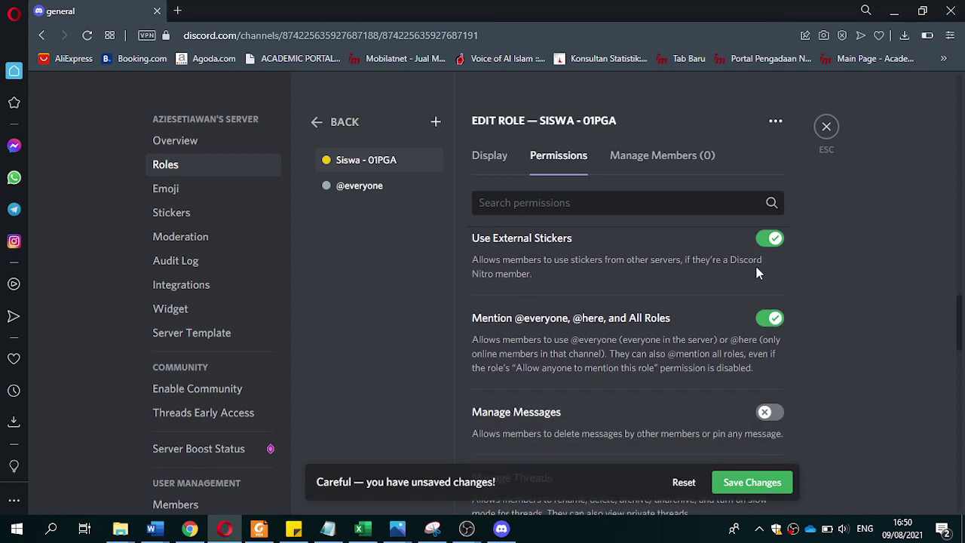
{"action": "scroll", "coordinate": [673, 282], "scroll_direction": "up", "scroll_amount": 1}
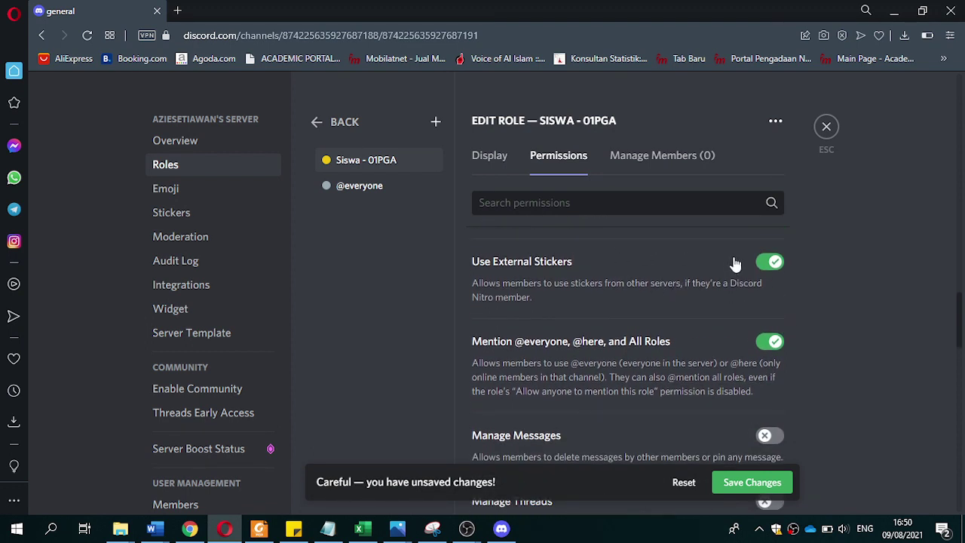
{"action": "left_click", "coordinate": [770, 273]}
{"action": "left_click", "coordinate": [780, 267]}
Step: Review the remaining text channel permissions, from mentioning everyone and managing messages to text-to-speech and slash commands
{"action": "scroll", "coordinate": [677, 314], "scroll_direction": "down", "scroll_amount": 2}
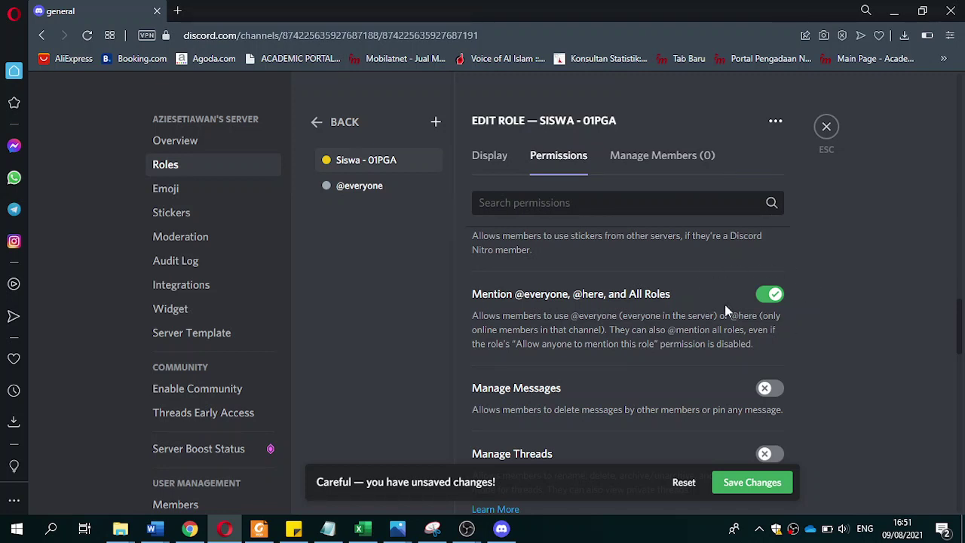
{"action": "scroll", "coordinate": [735, 316], "scroll_direction": "down", "scroll_amount": 2}
{"action": "scroll", "coordinate": [778, 322], "scroll_direction": "down", "scroll_amount": 3}
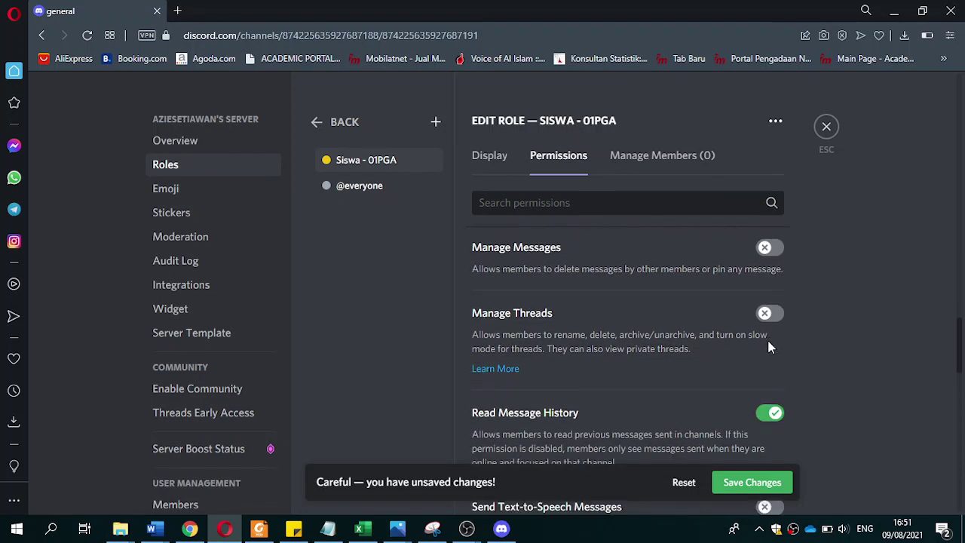
{"action": "scroll", "coordinate": [784, 365], "scroll_direction": "down", "scroll_amount": 3}
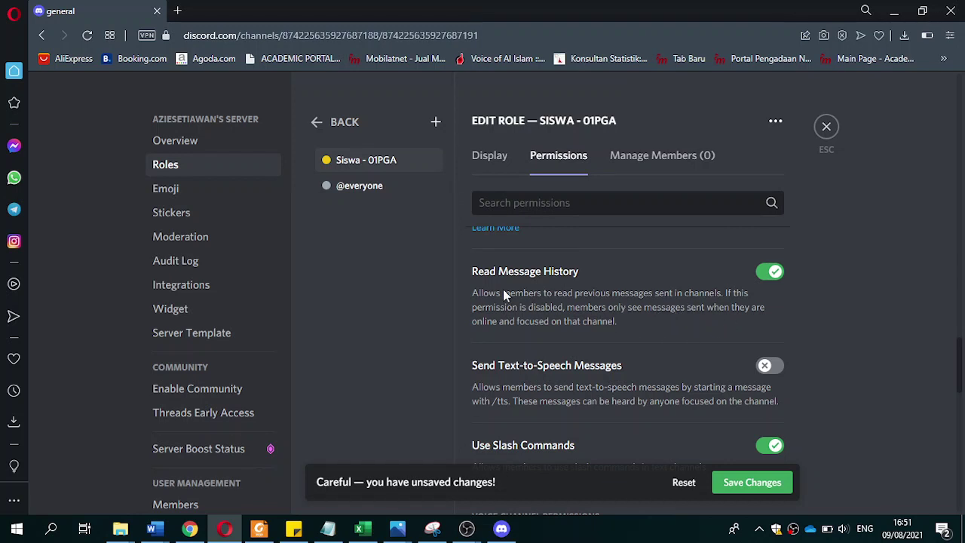
{"action": "scroll", "coordinate": [780, 320], "scroll_direction": "down", "scroll_amount": 2}
{"action": "scroll", "coordinate": [780, 322], "scroll_direction": "up", "scroll_amount": 1}
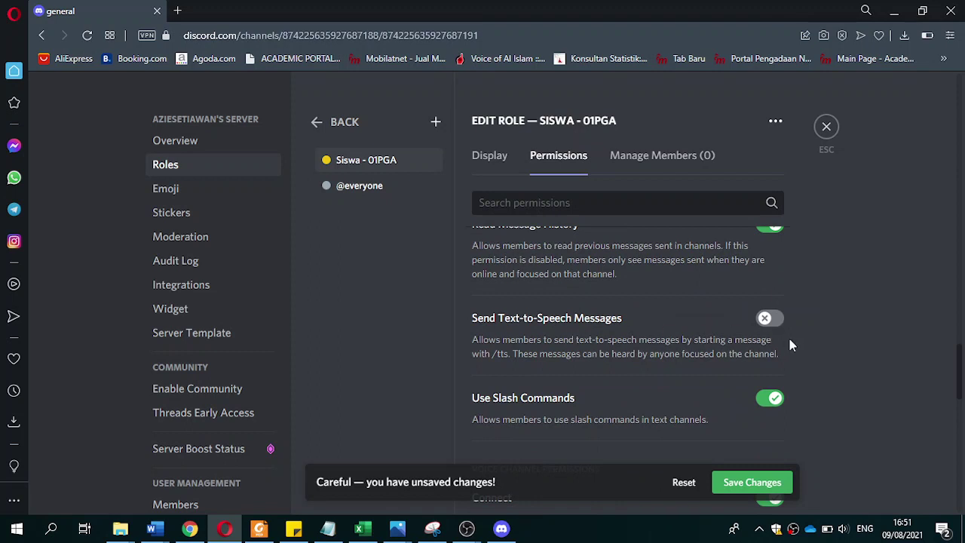
{"action": "scroll", "coordinate": [780, 328], "scroll_direction": "up", "scroll_amount": 1}
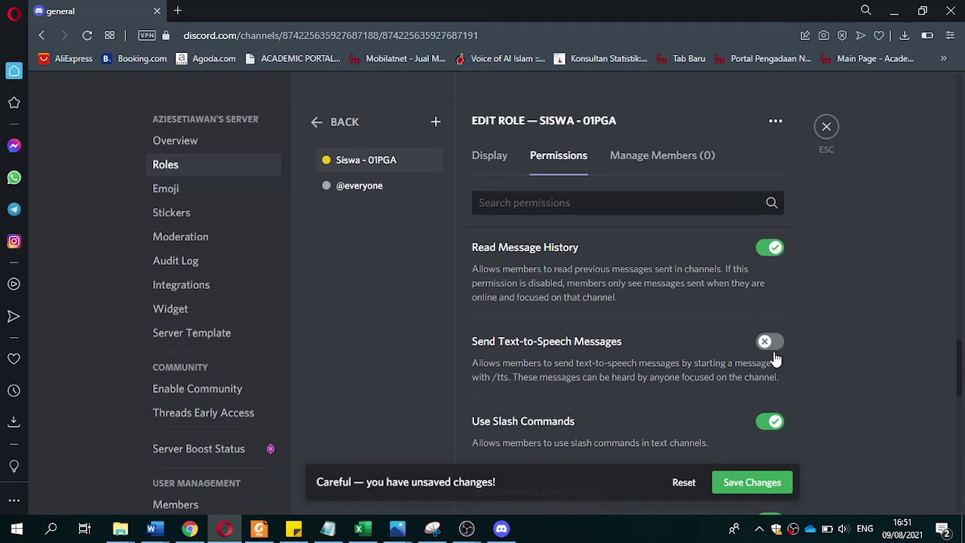
Step: Disable the Use Slash Commands permission for the Siswa - 01PGA role
{"action": "scroll", "coordinate": [778, 333], "scroll_direction": "down", "scroll_amount": 1}
{"action": "scroll", "coordinate": [792, 334], "scroll_direction": "down", "scroll_amount": 1}
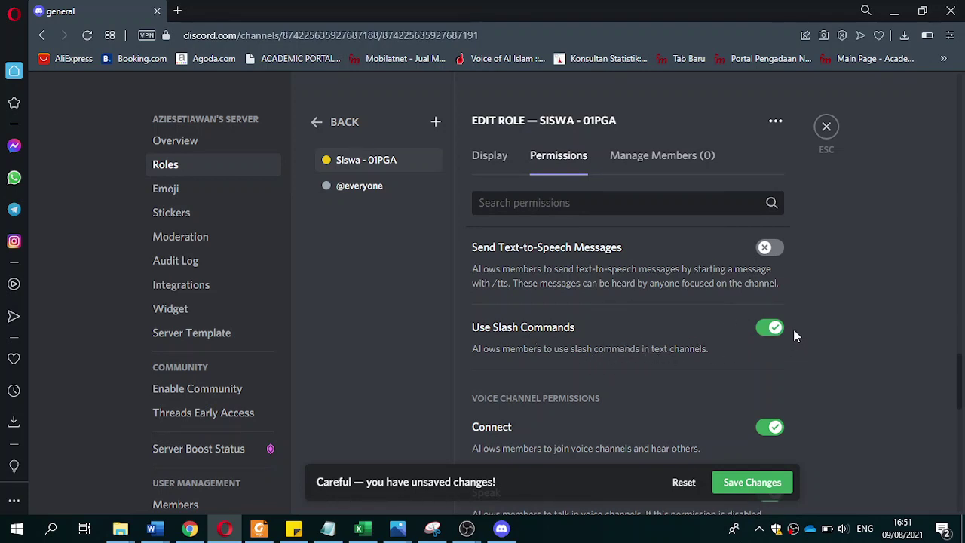
{"action": "left_click", "coordinate": [771, 328]}
Step: Disable the Video and Use Voice Activity permissions for the role, leaving Connect and Speak enabled
{"action": "scroll", "coordinate": [647, 378], "scroll_direction": "down", "scroll_amount": 3}
{"action": "scroll", "coordinate": [688, 366], "scroll_direction": "up", "scroll_amount": 1}
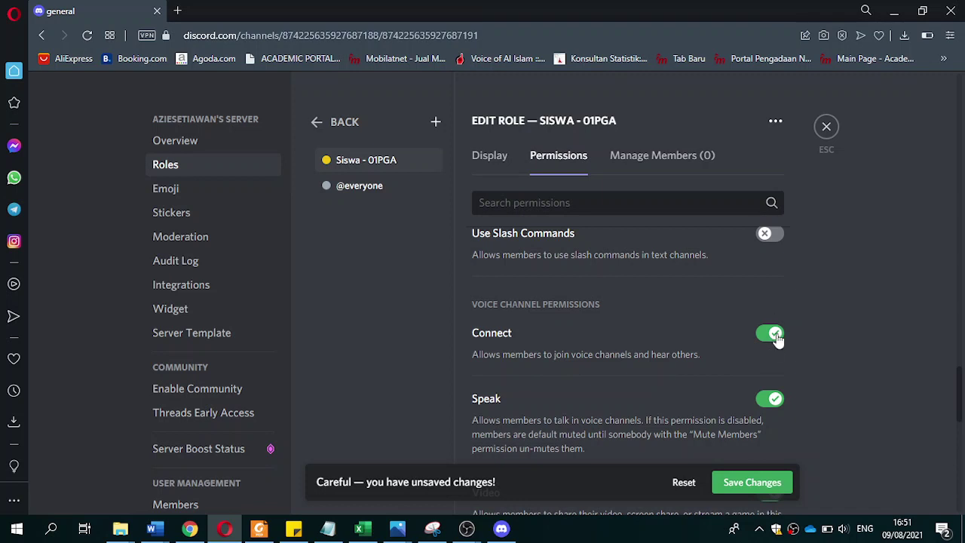
{"action": "scroll", "coordinate": [799, 355], "scroll_direction": "down", "scroll_amount": 2}
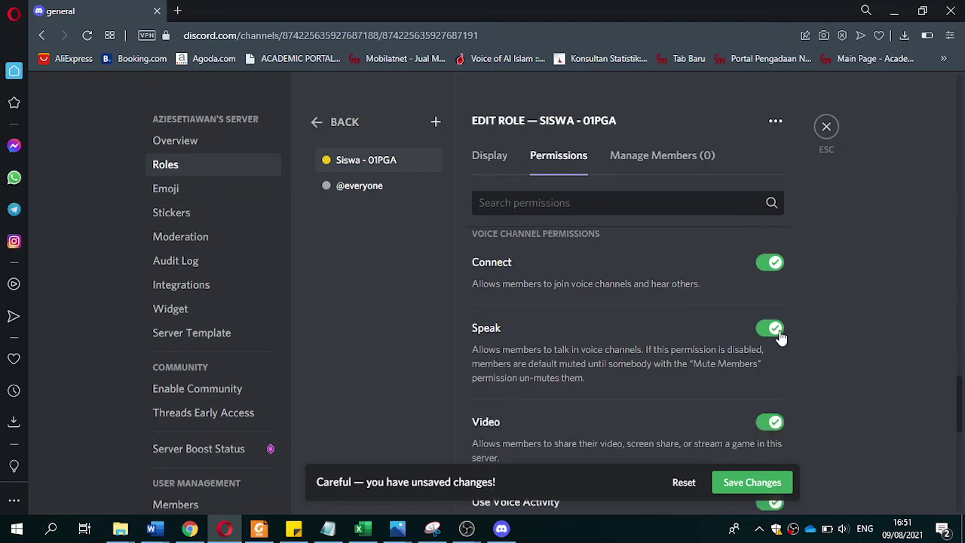
{"action": "scroll", "coordinate": [784, 339], "scroll_direction": "down", "scroll_amount": 1}
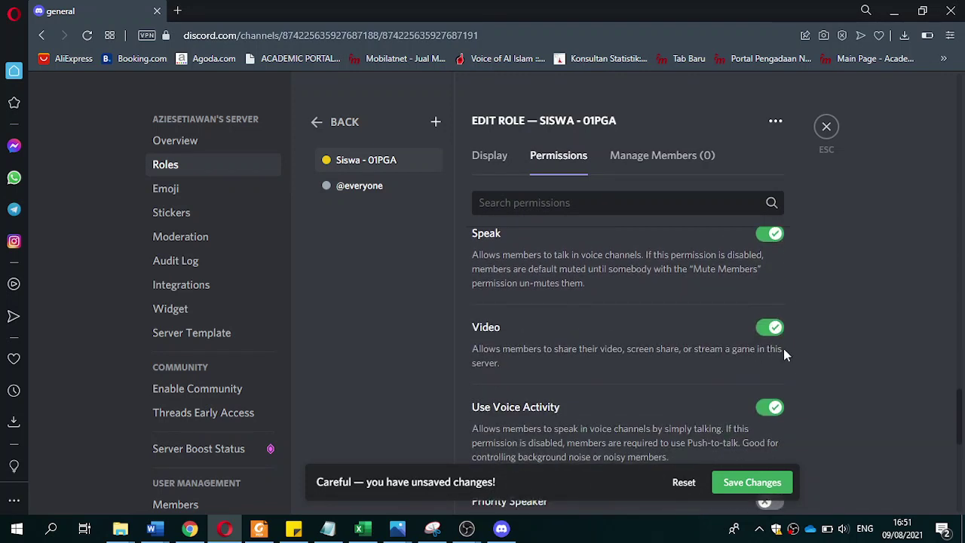
{"action": "left_click", "coordinate": [769, 327]}
{"action": "scroll", "coordinate": [764, 397], "scroll_direction": "down", "scroll_amount": 1}
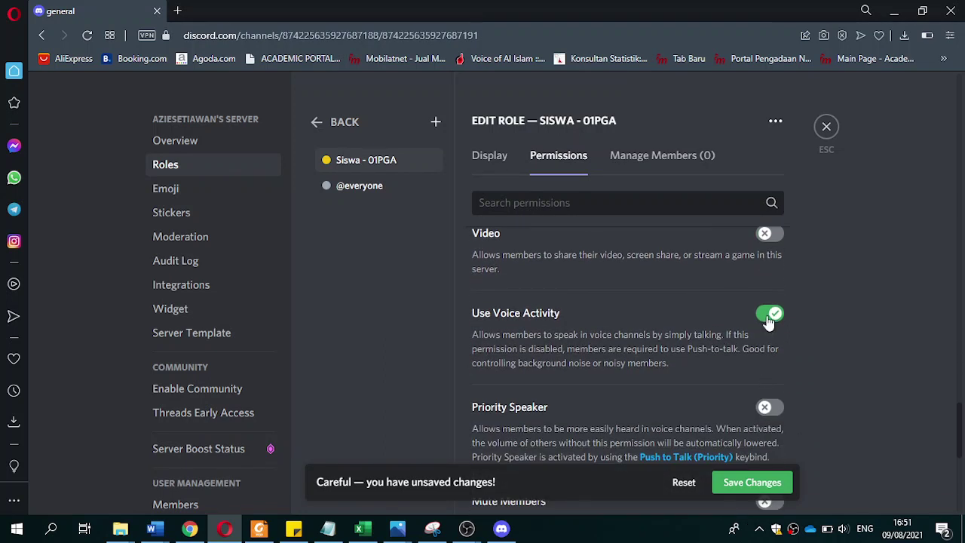
{"action": "scroll", "coordinate": [767, 322], "scroll_direction": "up", "scroll_amount": 3}
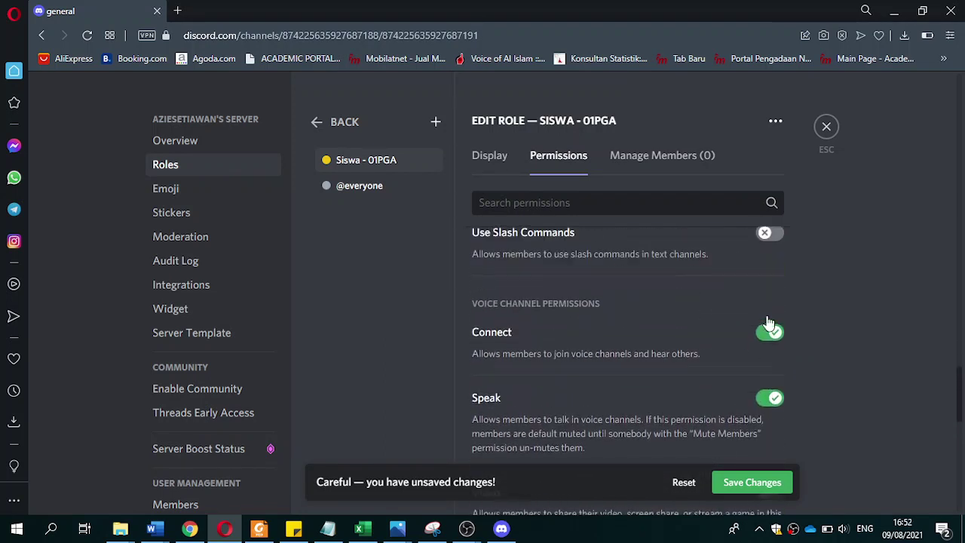
{"action": "scroll", "coordinate": [733, 352], "scroll_direction": "down", "scroll_amount": 3}
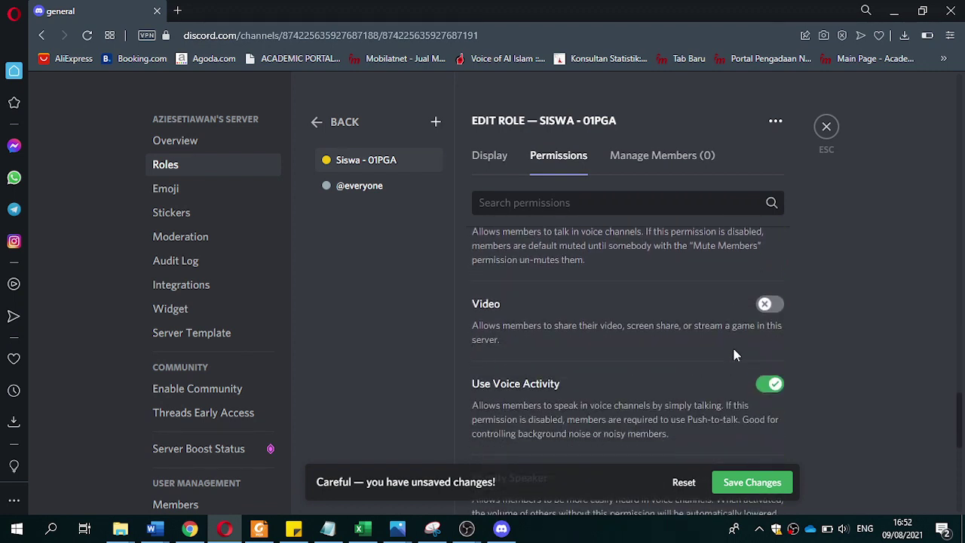
{"action": "left_click", "coordinate": [770, 384]}
Step: Review the Priority Speaker, Mute Members, Deafen Members, Move Members and Administrator permissions
{"action": "scroll", "coordinate": [699, 343], "scroll_direction": "down", "scroll_amount": 2}
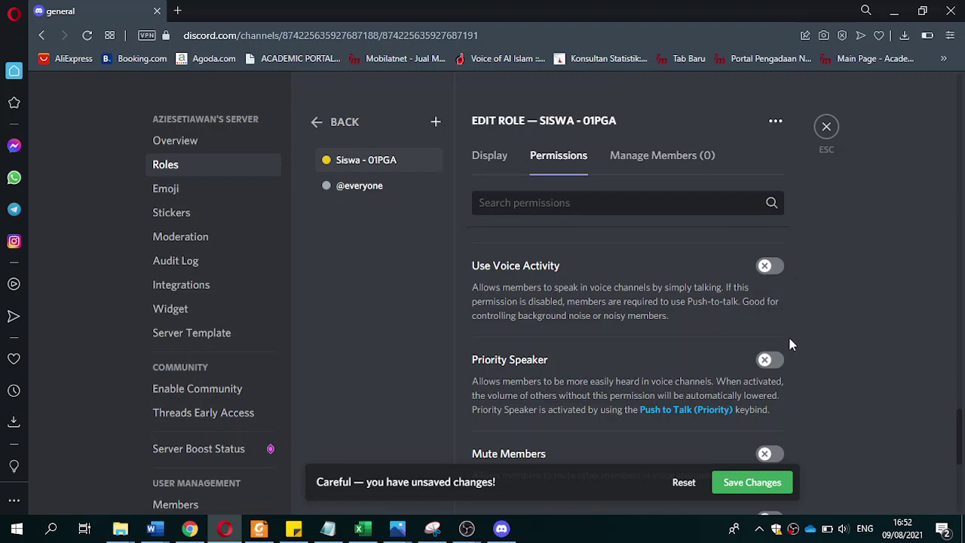
{"action": "scroll", "coordinate": [792, 369], "scroll_direction": "down", "scroll_amount": 1}
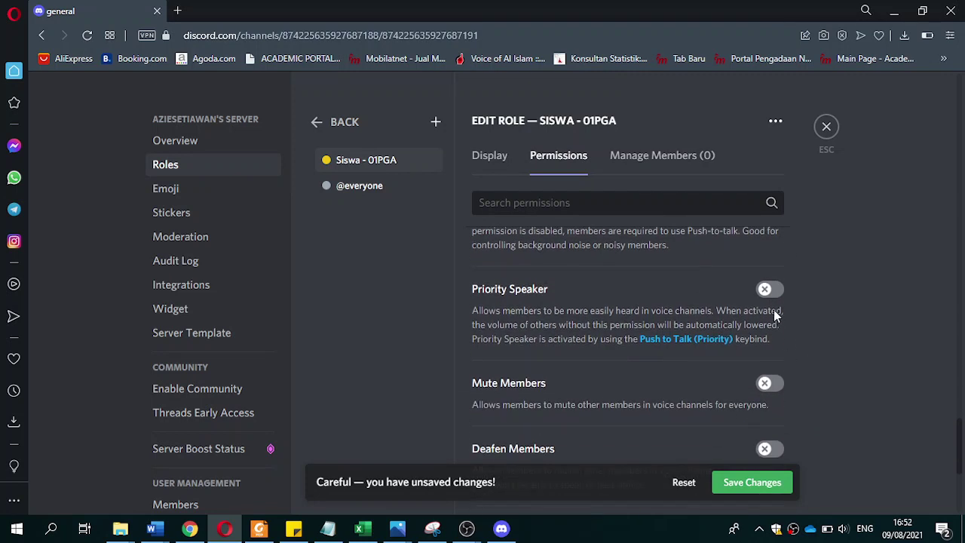
{"action": "scroll", "coordinate": [772, 377], "scroll_direction": "down", "scroll_amount": 1}
{"action": "scroll", "coordinate": [773, 373], "scroll_direction": "down", "scroll_amount": 2}
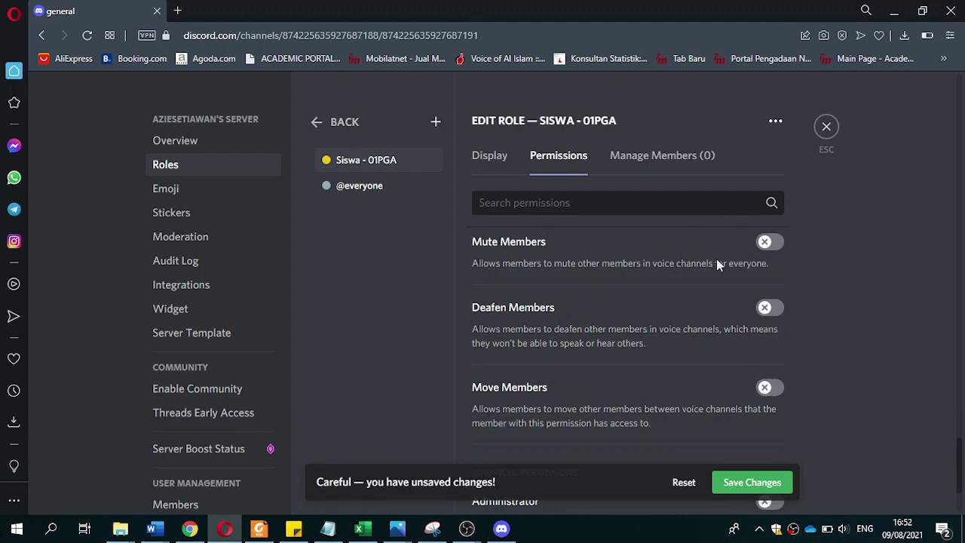
{"action": "scroll", "coordinate": [716, 367], "scroll_direction": "down", "scroll_amount": 2}
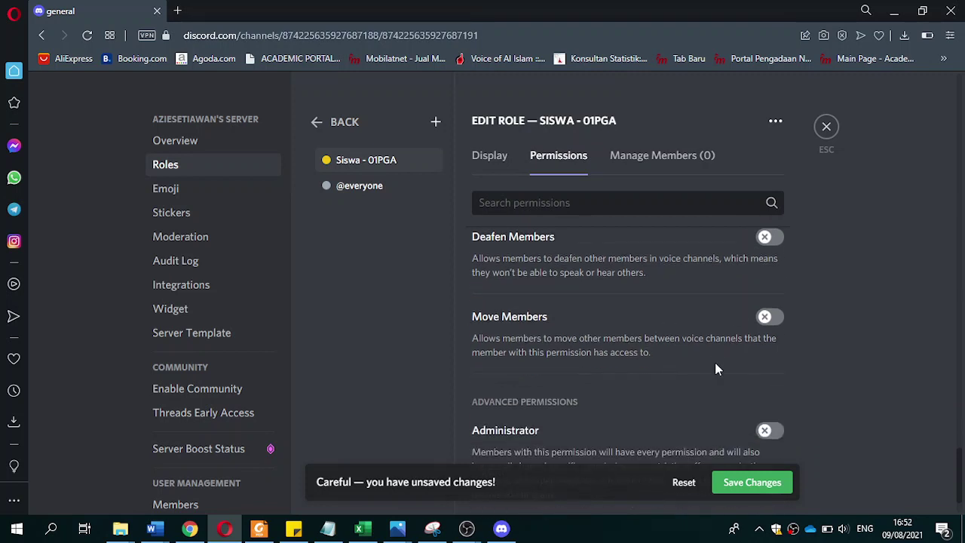
{"action": "scroll", "coordinate": [776, 364], "scroll_direction": "down", "scroll_amount": 1}
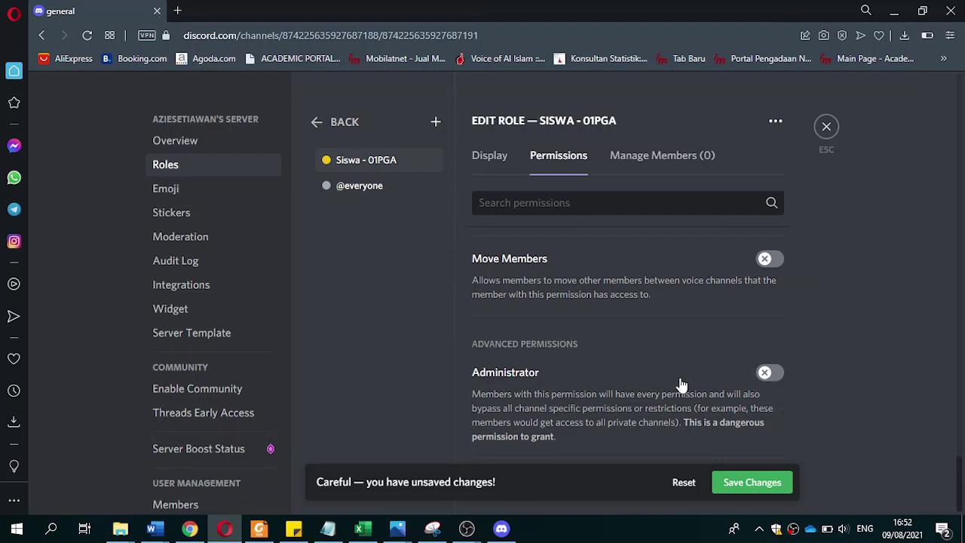
Step: Return to the start of the permission list and save the role's changes
{"action": "left_click_drag", "start_coordinate": [959, 411], "coordinate": [963, 195]}
{"action": "scroll", "coordinate": [916, 290], "scroll_direction": "up", "scroll_amount": 6}
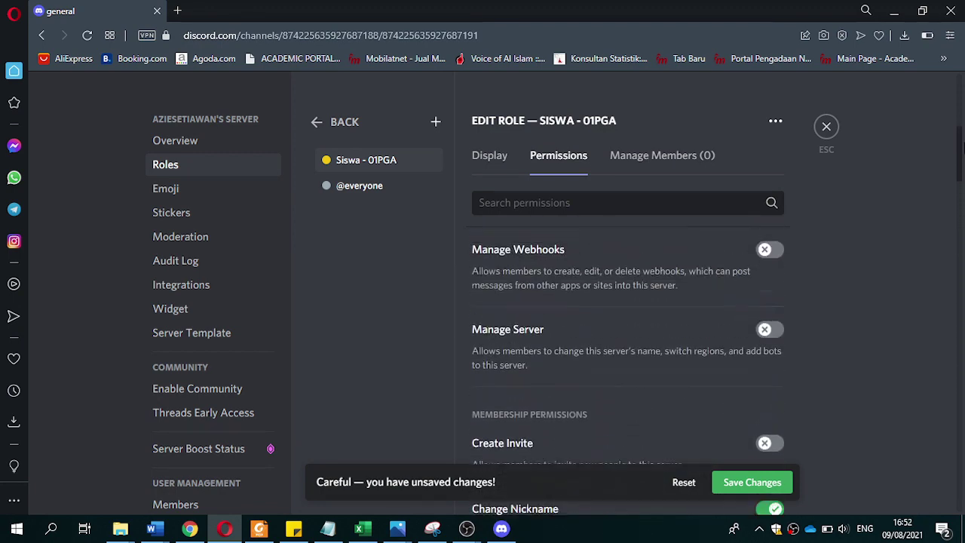
{"action": "scroll", "coordinate": [916, 290], "scroll_direction": "up", "scroll_amount": 3}
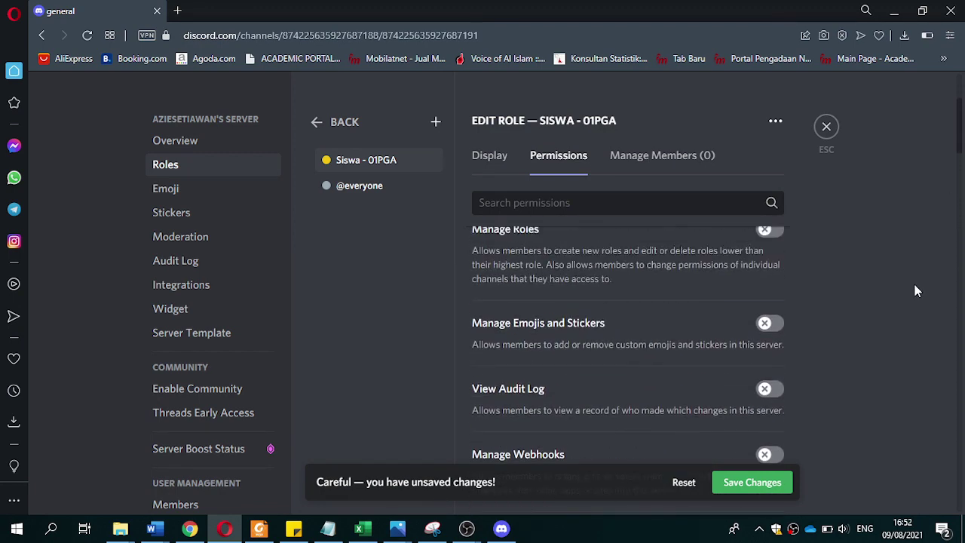
{"action": "scroll", "coordinate": [916, 290], "scroll_direction": "up", "scroll_amount": 4}
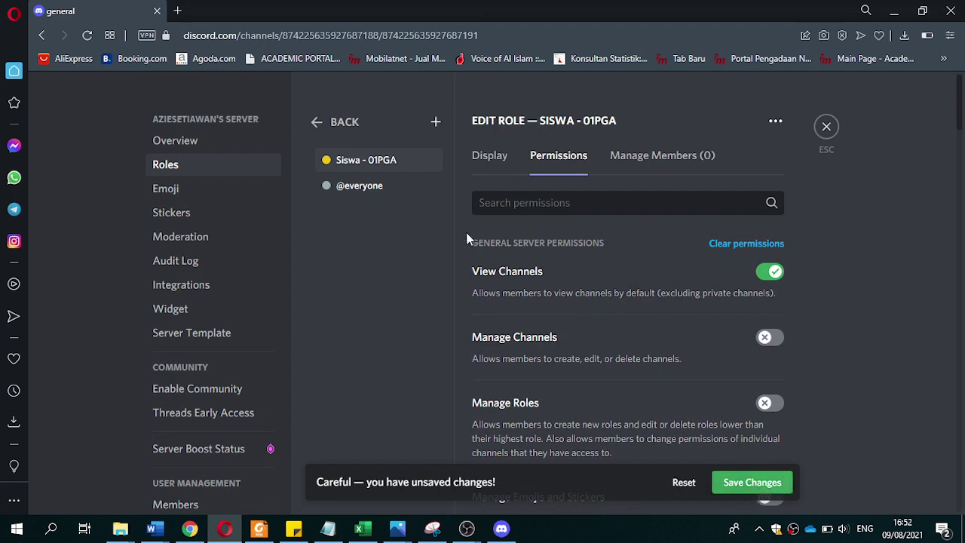
{"action": "left_click", "coordinate": [743, 485]}
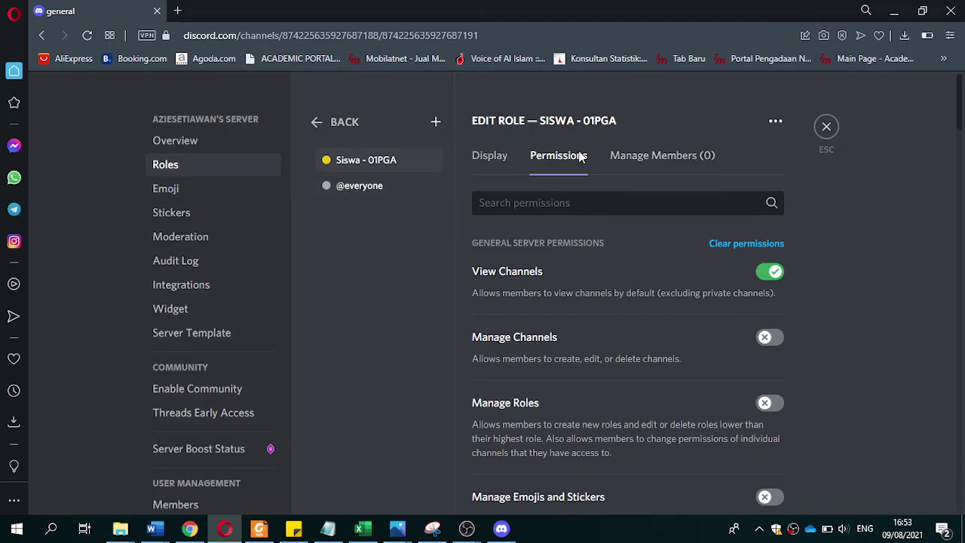
Step: Preview the server as a member with the Siswa - 01PGA role
{"action": "right_click", "coordinate": [369, 160]}
{"action": "left_click", "coordinate": [359, 316]}
{"action": "right_click", "coordinate": [359, 160]}
{"action": "left_click", "coordinate": [431, 174]}
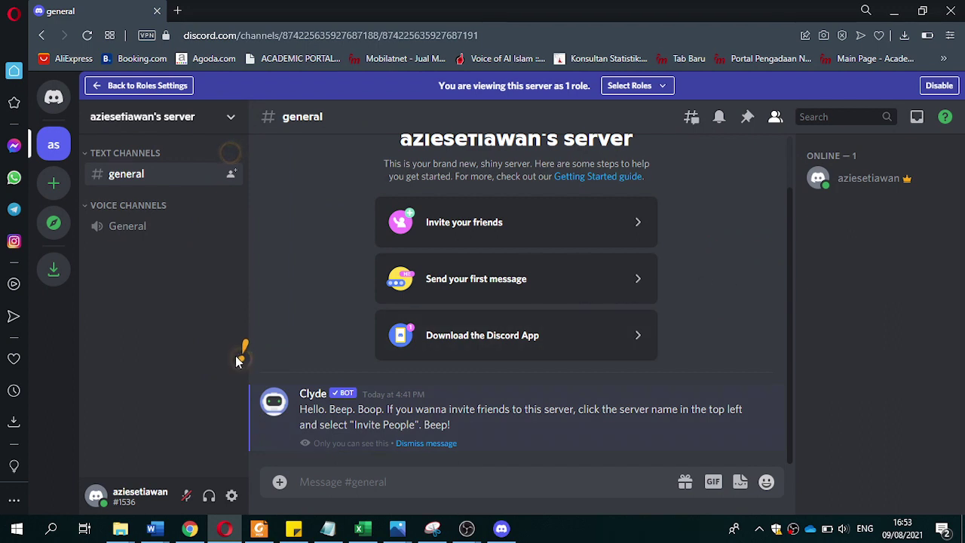
Step: Open and dismiss the onboarding tips about voice channels, having a conversation and text channels
{"action": "mouse_move", "coordinate": [236, 360]}
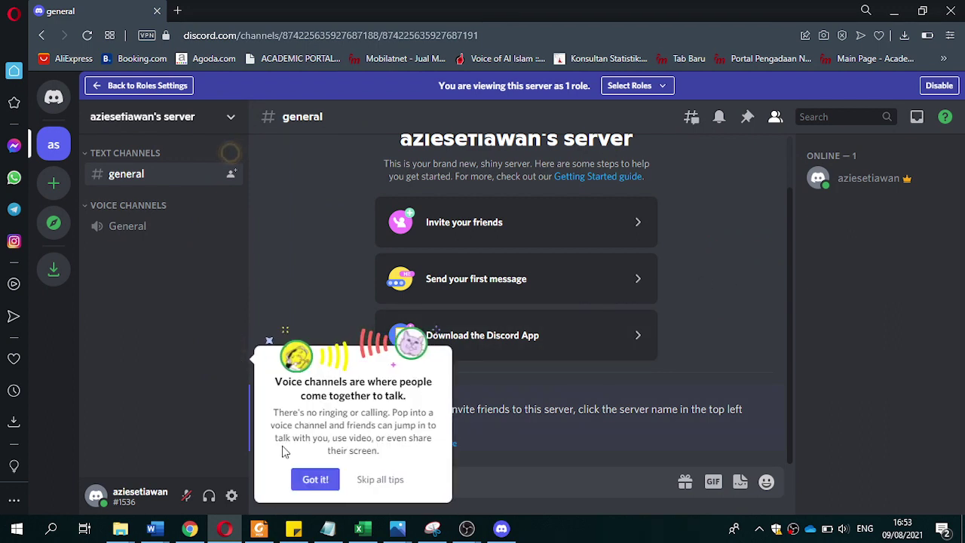
{"action": "left_click", "coordinate": [316, 479]}
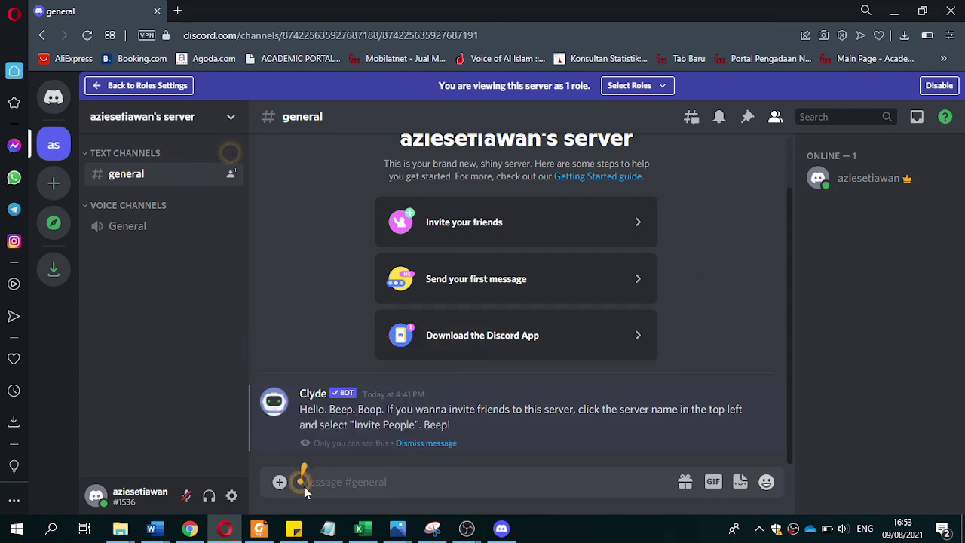
{"action": "mouse_move", "coordinate": [306, 479]}
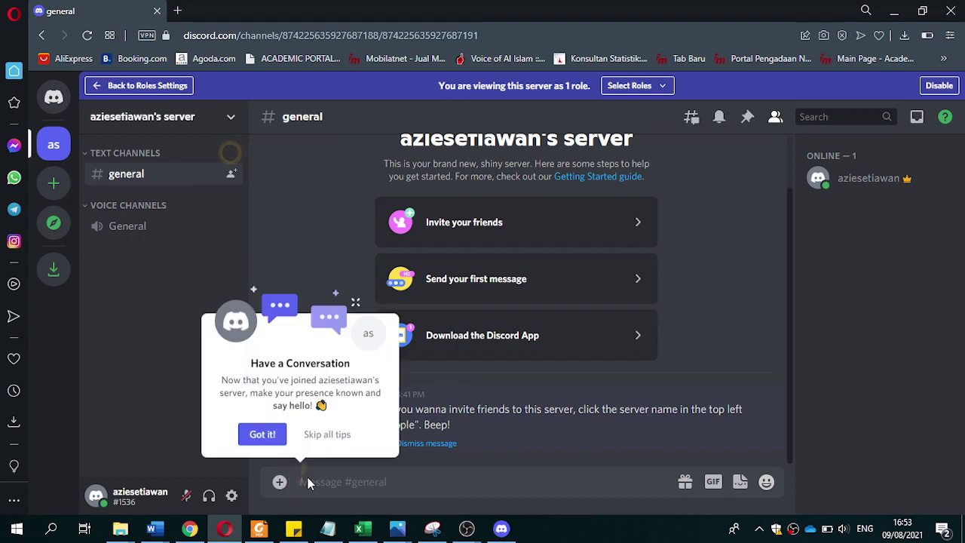
{"action": "left_click", "coordinate": [259, 435]}
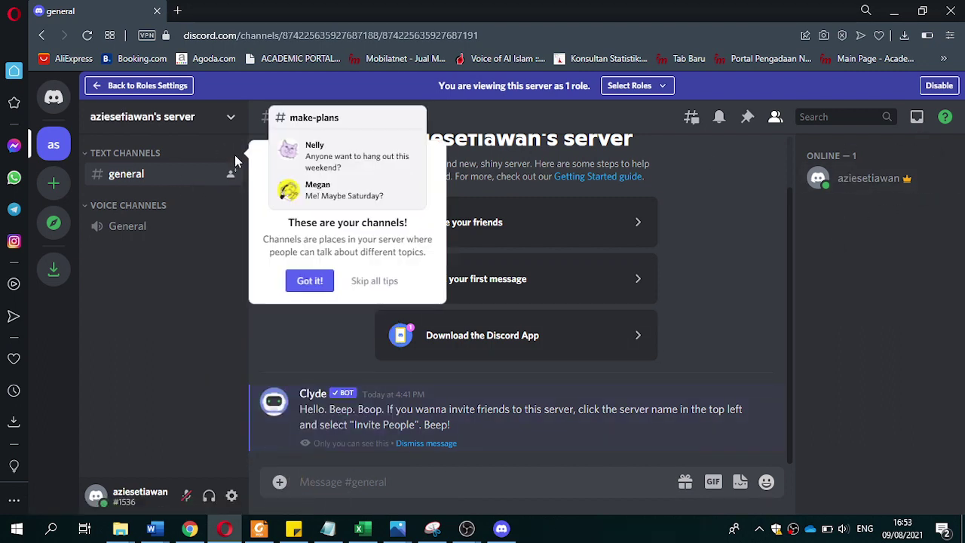
{"action": "left_click", "coordinate": [308, 284]}
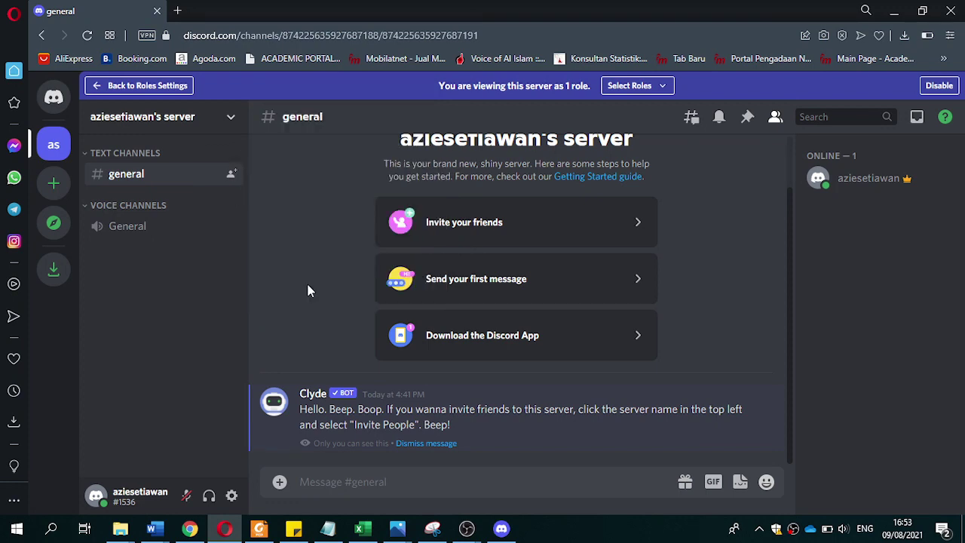
Step: Check the general channel's invite option and the online member's profile card in the role preview, closing each
{"action": "left_click", "coordinate": [232, 174]}
{"action": "left_click", "coordinate": [628, 236]}
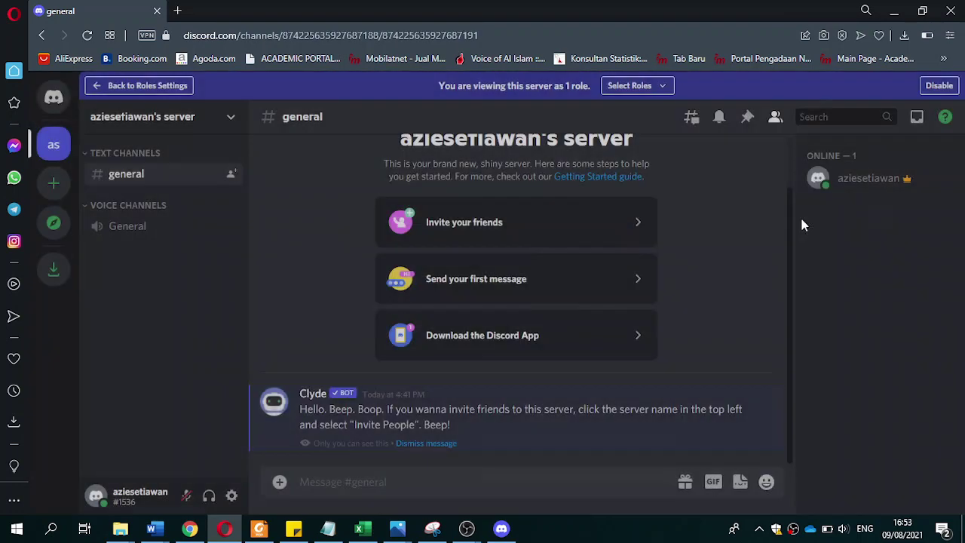
{"action": "left_click", "coordinate": [833, 181]}
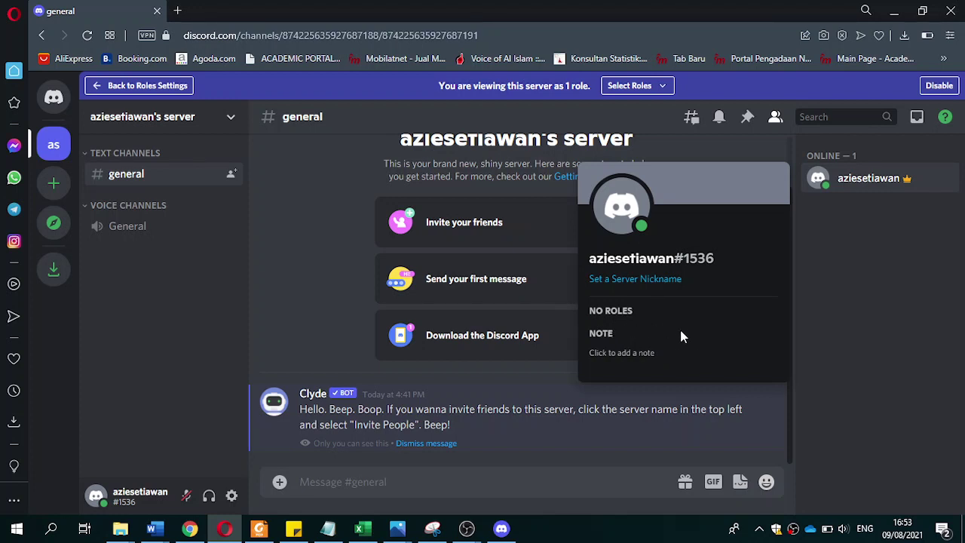
{"action": "left_click", "coordinate": [908, 322]}
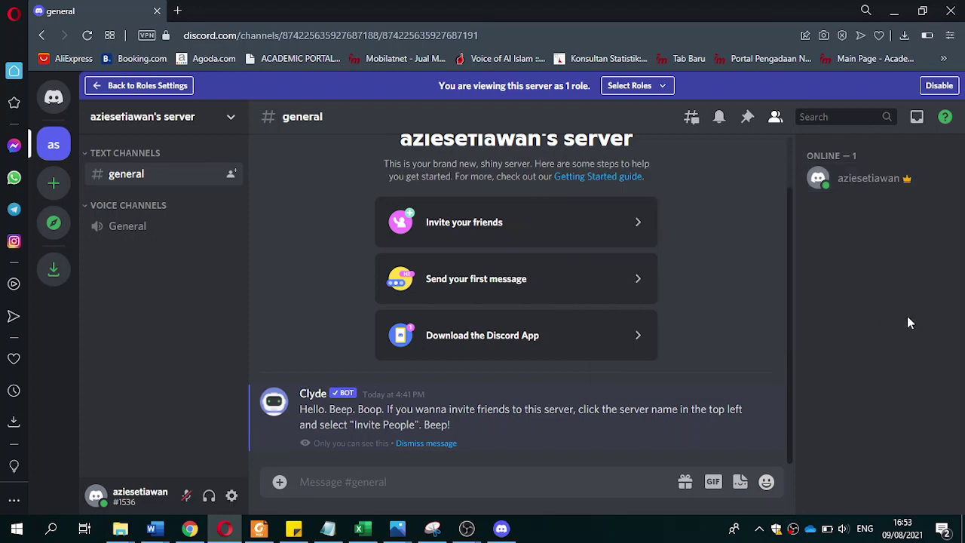
Step: Check which roles the preview includes and which server menu options the role can access
{"action": "left_click", "coordinate": [661, 86]}
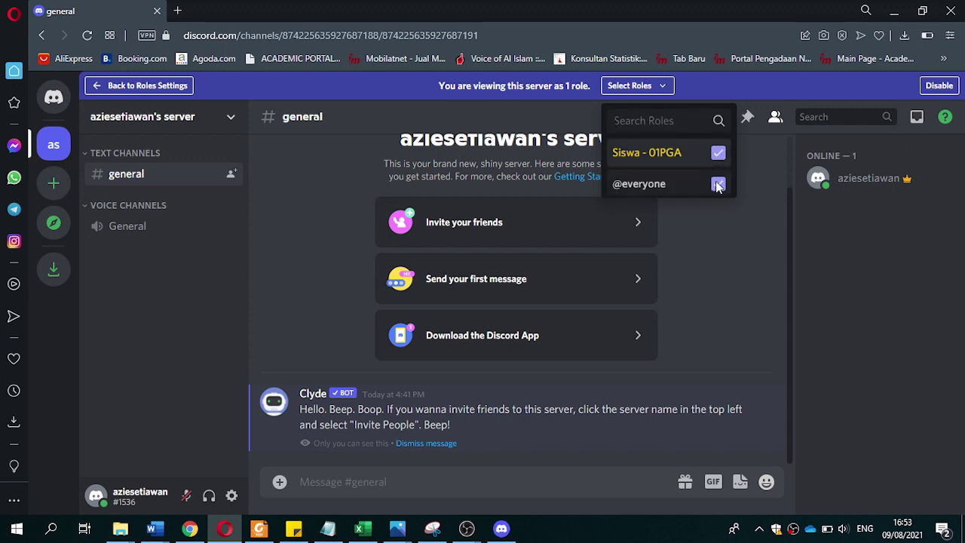
{"action": "left_click", "coordinate": [749, 294]}
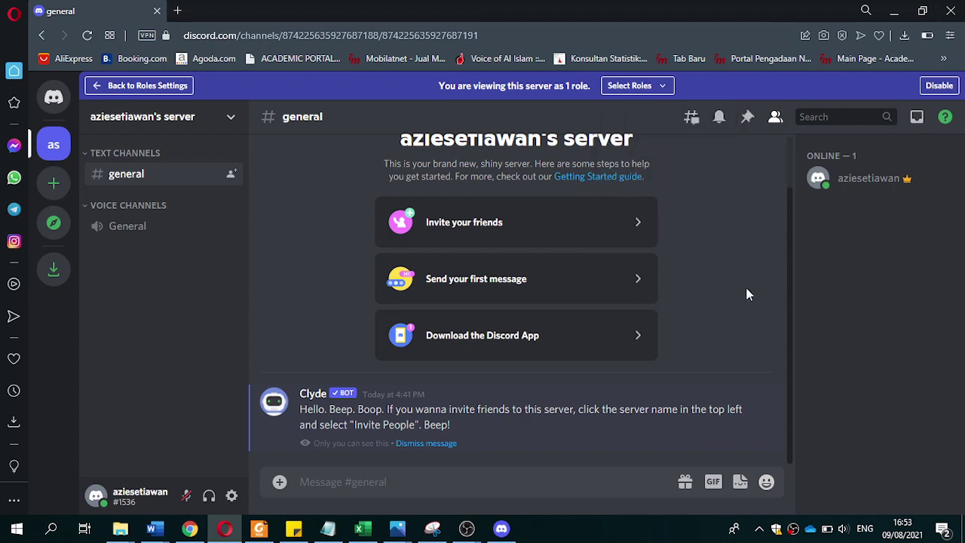
{"action": "left_click", "coordinate": [231, 117]}
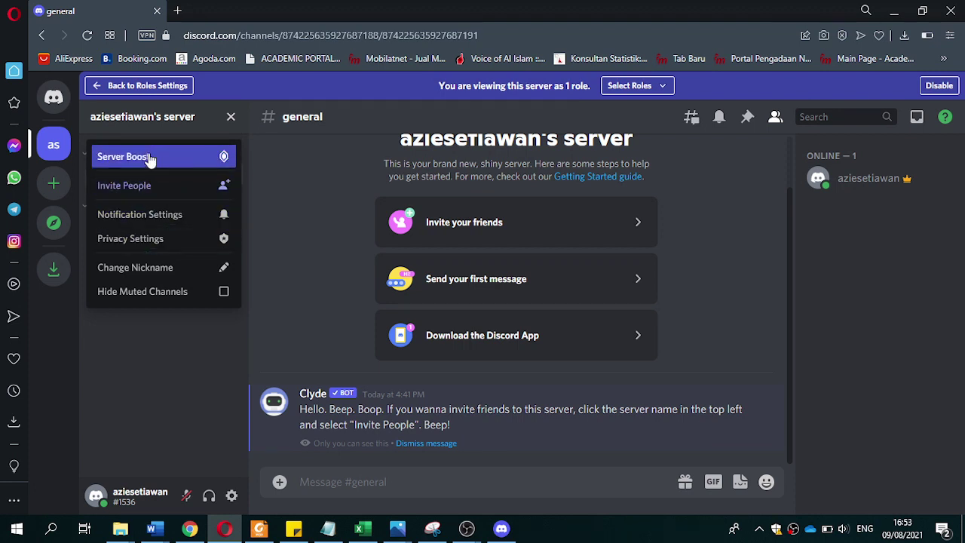
{"action": "left_click", "coordinate": [171, 348]}
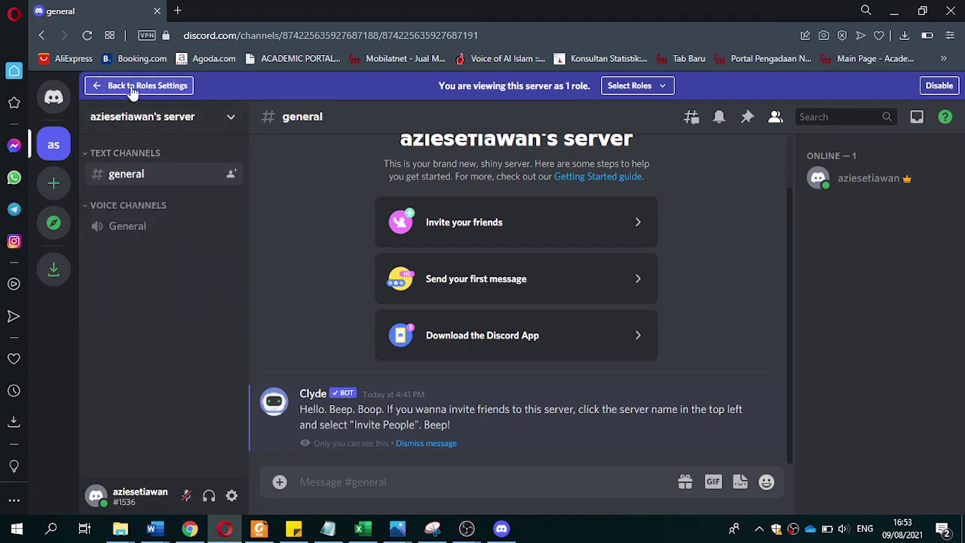
Step: Leave the role preview for the server settings and look through the Emoji, Stickers, Moderation, Audit Log and Integrations pages
{"action": "left_click", "coordinate": [133, 86]}
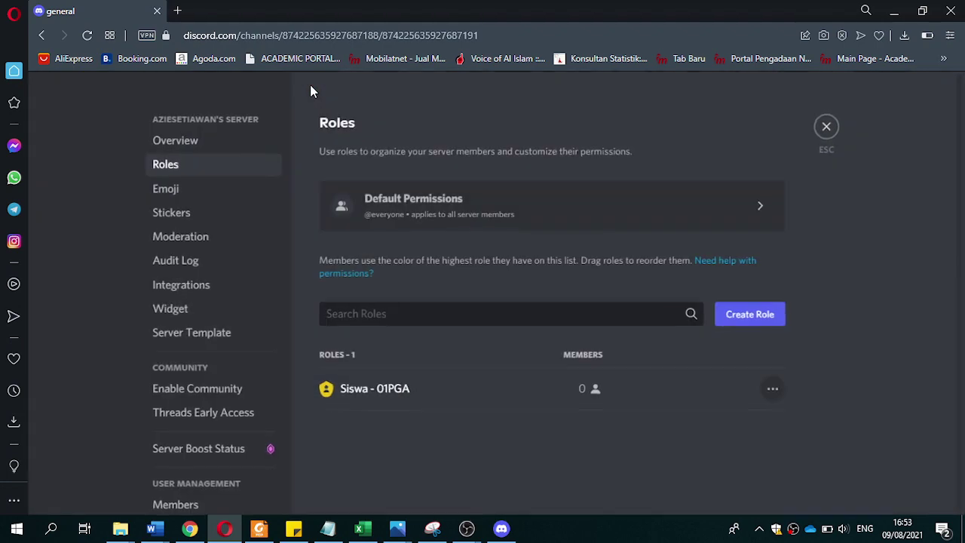
{"action": "left_click", "coordinate": [167, 190]}
{"action": "left_click", "coordinate": [184, 223]}
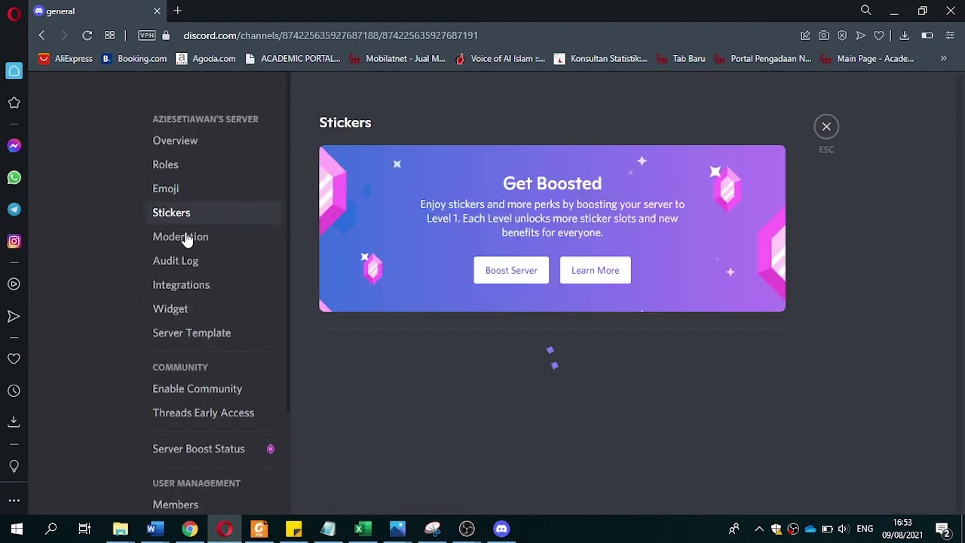
{"action": "left_click", "coordinate": [189, 243]}
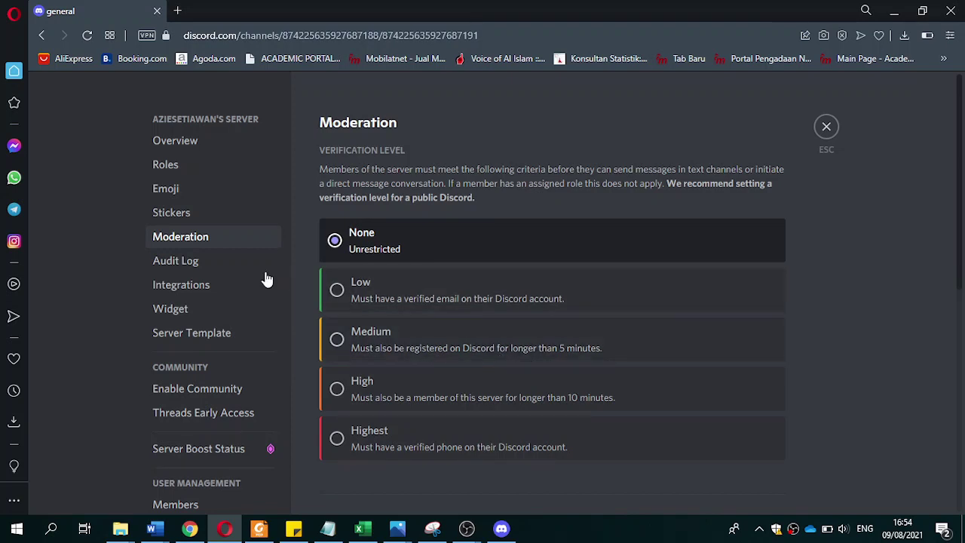
{"action": "left_click", "coordinate": [238, 270]}
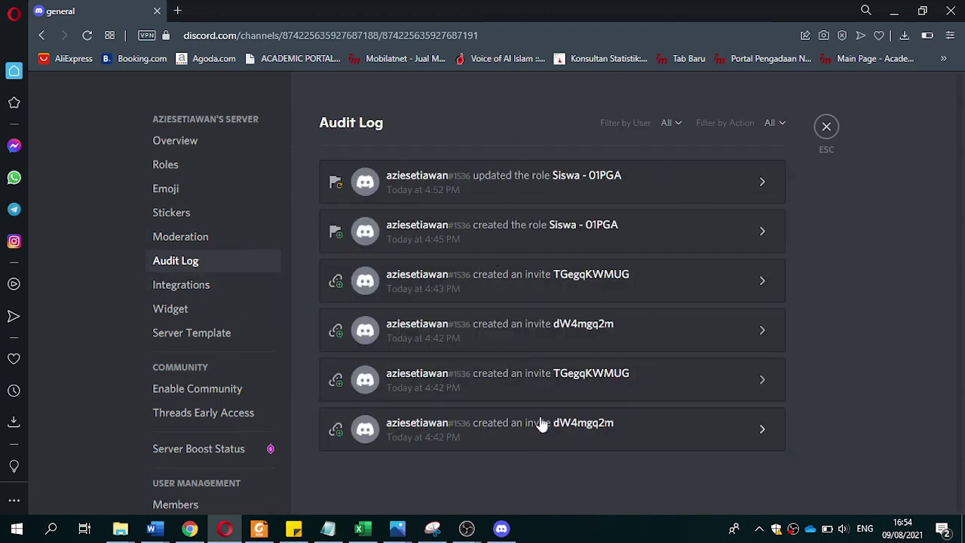
{"action": "left_click", "coordinate": [226, 291]}
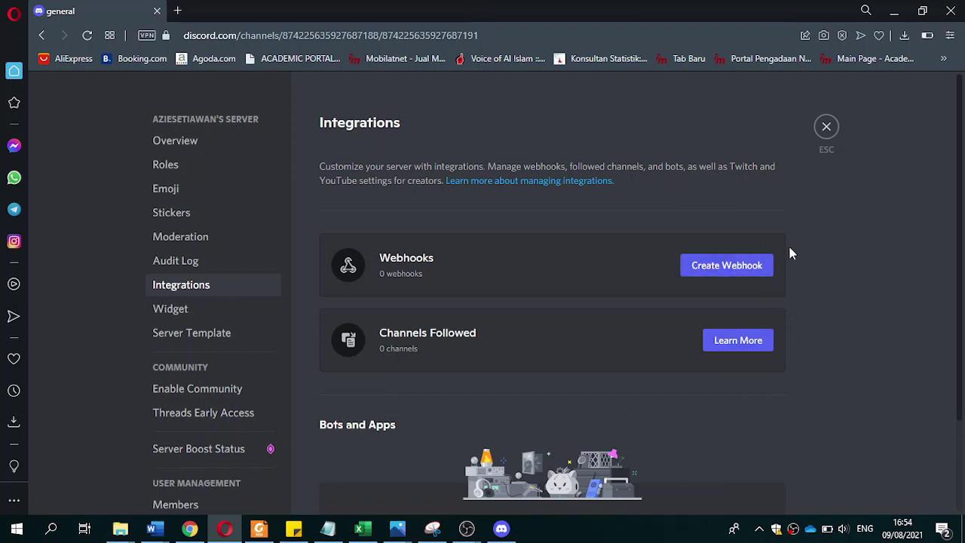
{"action": "scroll", "coordinate": [383, 389], "scroll_direction": "down", "scroll_amount": 2}
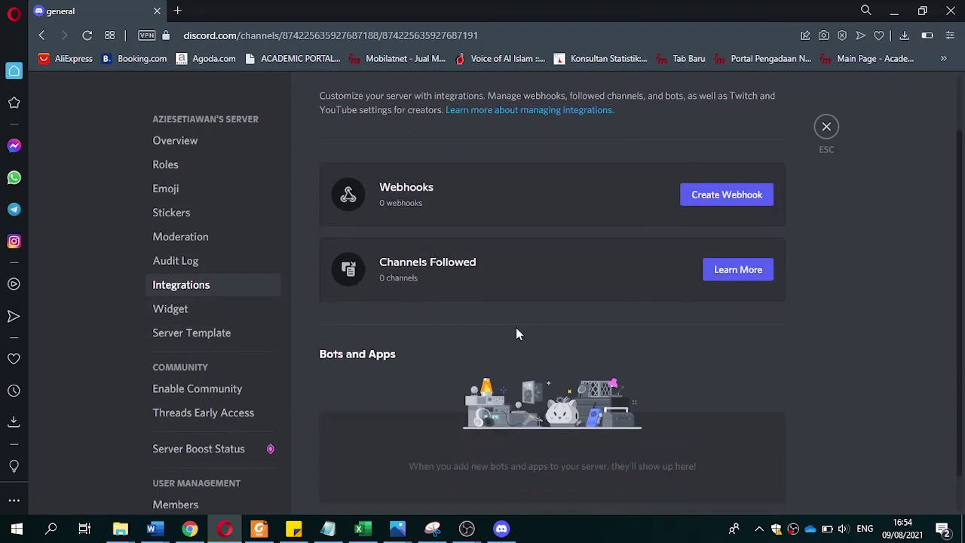
Step: Look through the server's Widget and Server Template settings, including what a template copies and leaves out
{"action": "left_click", "coordinate": [172, 310]}
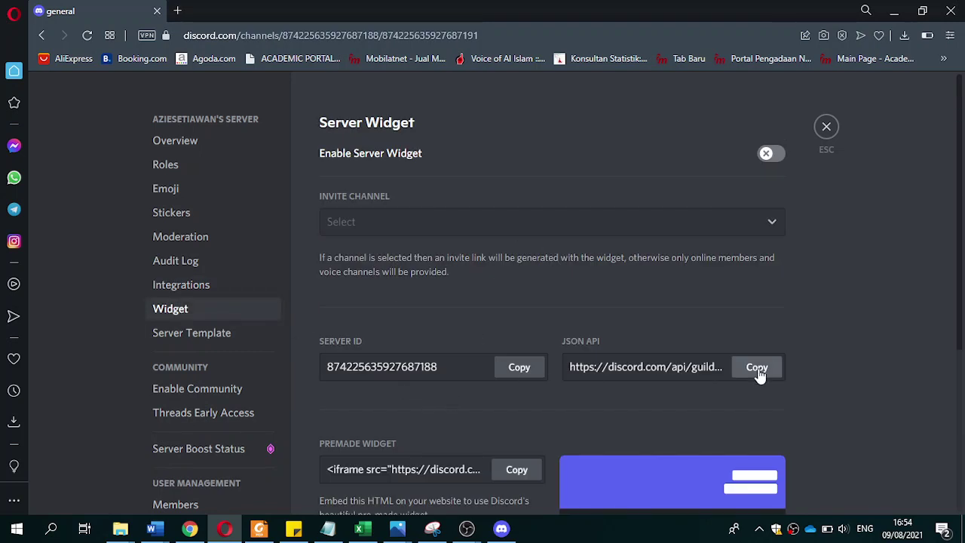
{"action": "left_click", "coordinate": [201, 335]}
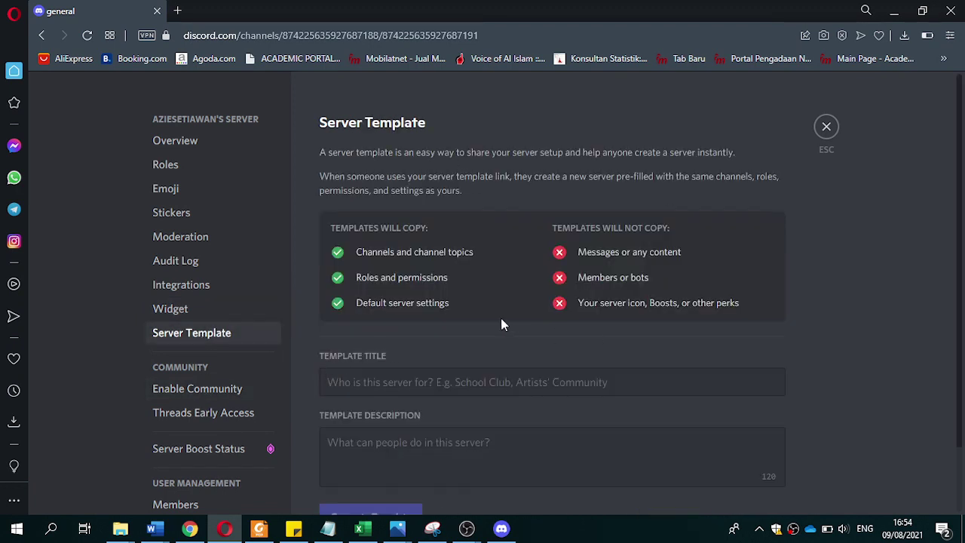
{"action": "scroll", "coordinate": [497, 327], "scroll_direction": "down", "scroll_amount": 1}
{"action": "scroll", "coordinate": [482, 334], "scroll_direction": "up", "scroll_amount": 1}
{"action": "scroll", "coordinate": [218, 392], "scroll_direction": "down", "scroll_amount": 1}
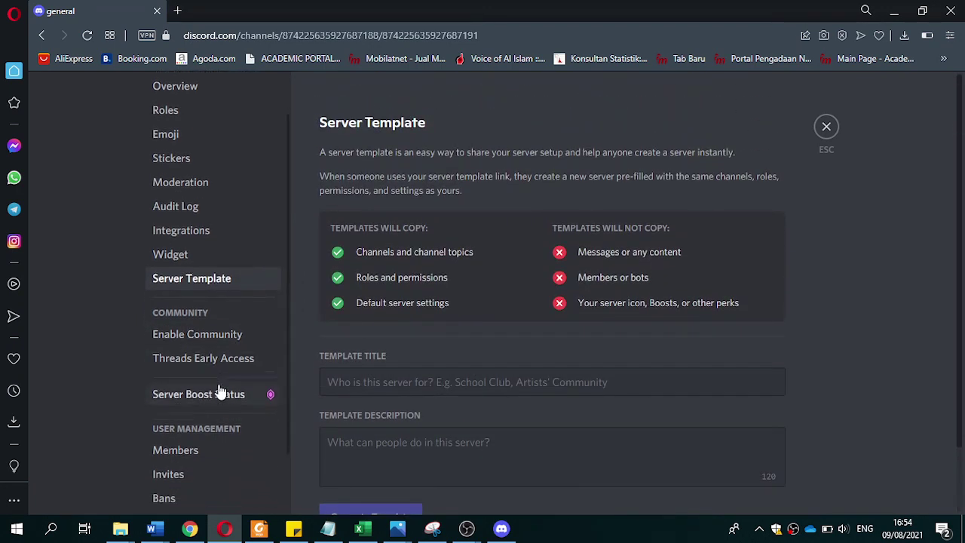
{"action": "scroll", "coordinate": [219, 392], "scroll_direction": "down", "scroll_amount": 1}
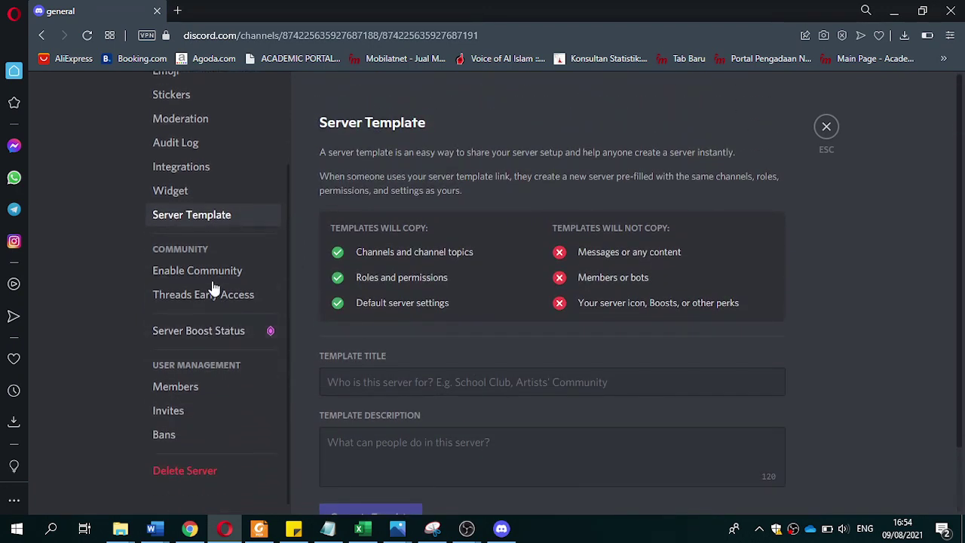
Step: Review the user management pages for the server's members, active invite links and bans
{"action": "left_click", "coordinate": [182, 411]}
{"action": "left_click", "coordinate": [195, 391]}
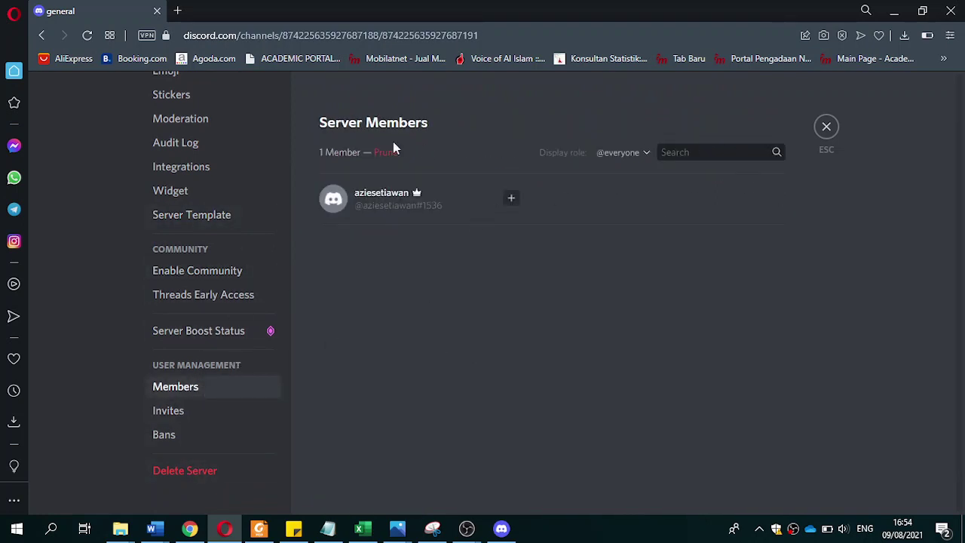
{"action": "left_click", "coordinate": [239, 410]}
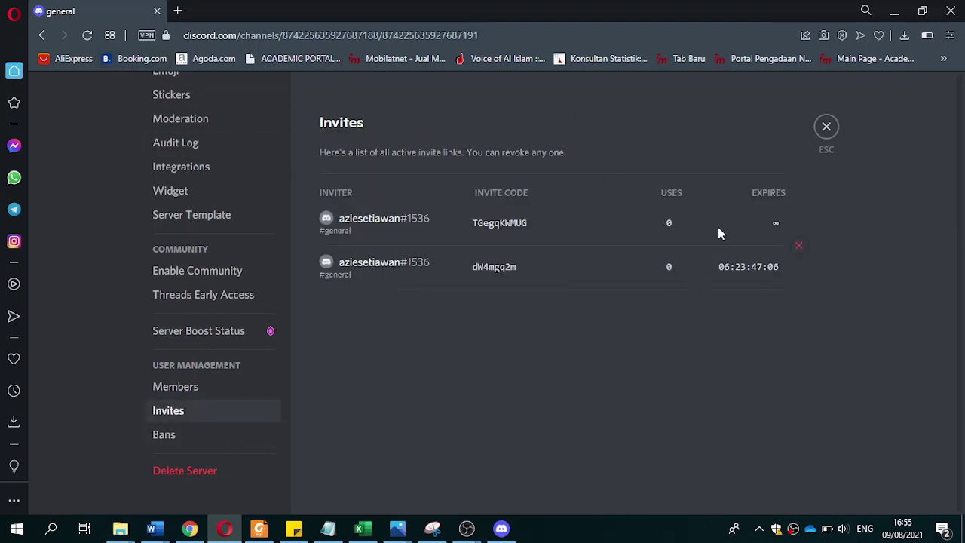
{"action": "left_click", "coordinate": [178, 440]}
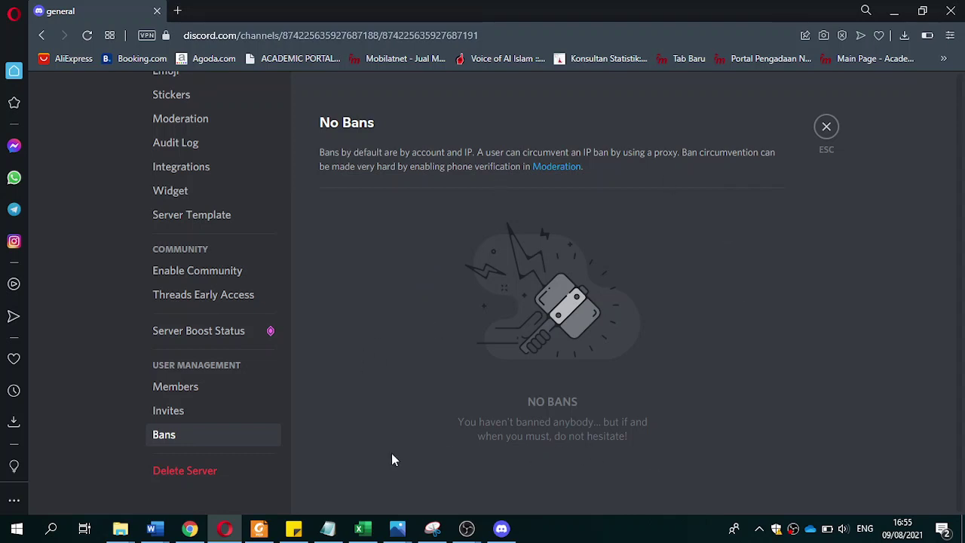
Step: Leave the server settings and check the options offered in the server's own menu, closing it without choosing any
{"action": "left_click", "coordinate": [827, 128]}
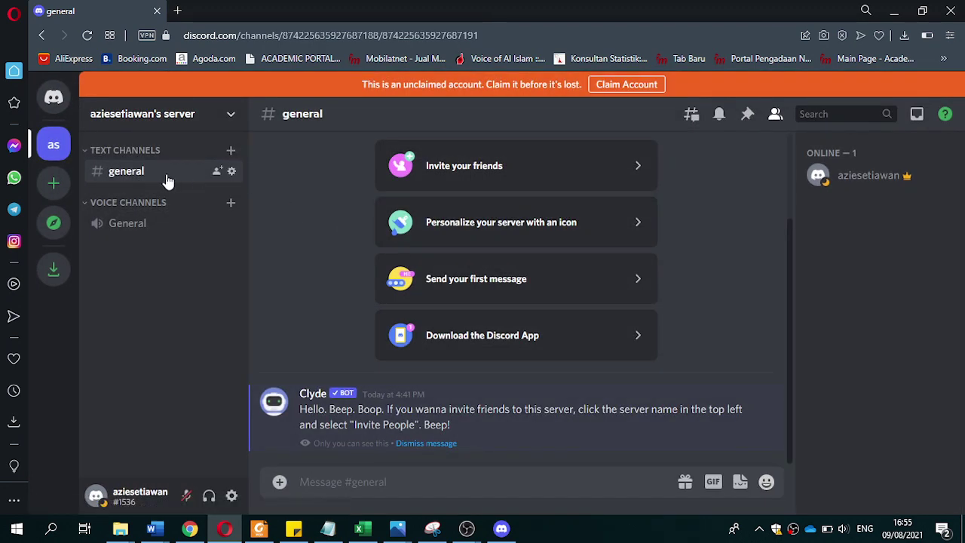
{"action": "left_click", "coordinate": [230, 114]}
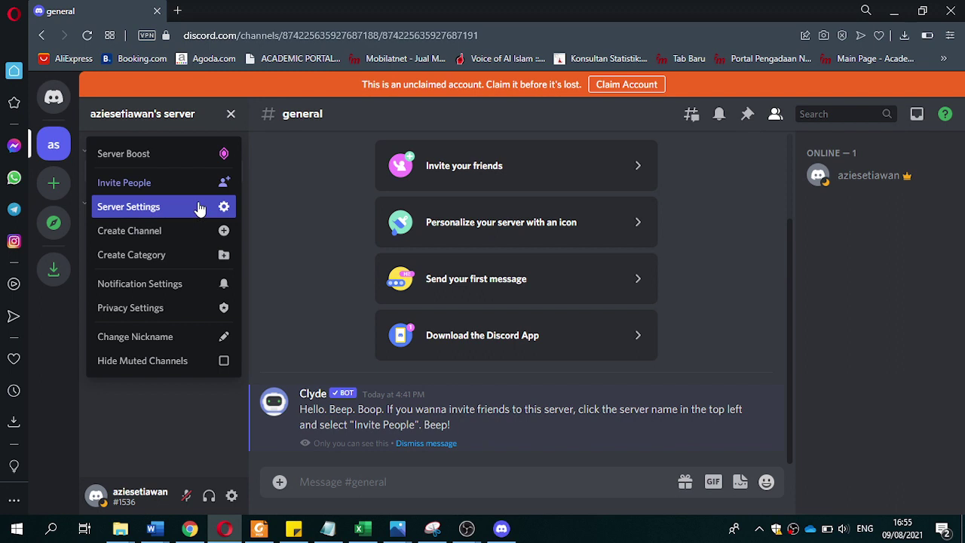
{"action": "left_click", "coordinate": [288, 216]}
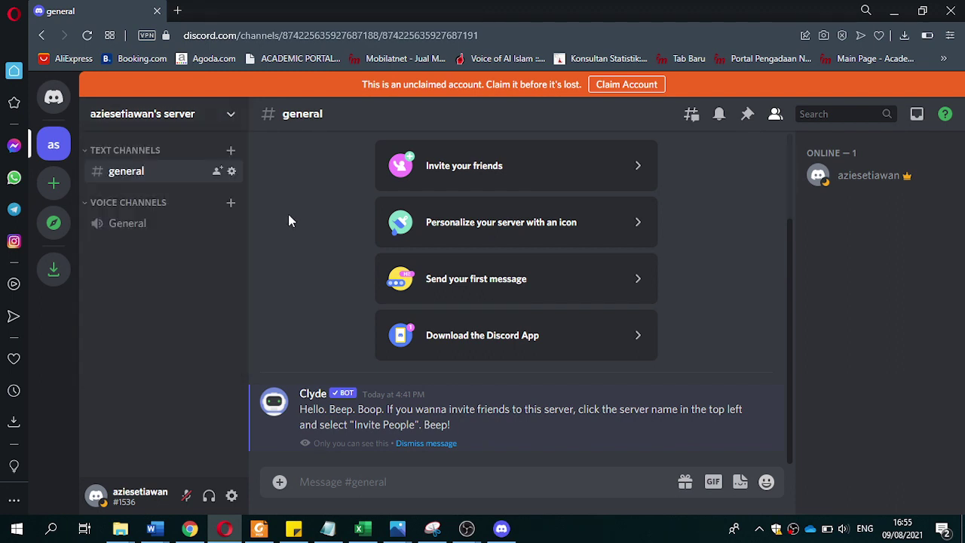